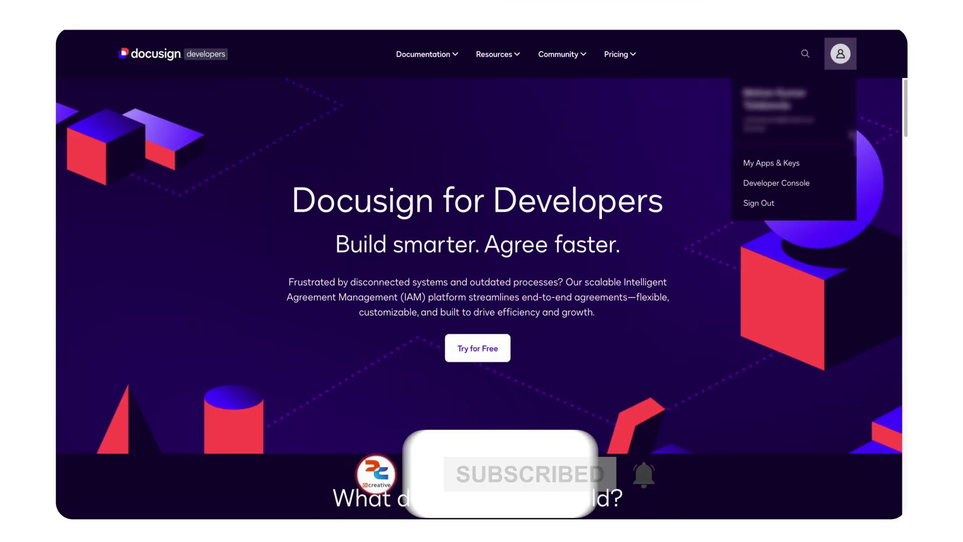
Under My Apps & Keys, add a new app and integration key with app name SF
left_click(769, 163)
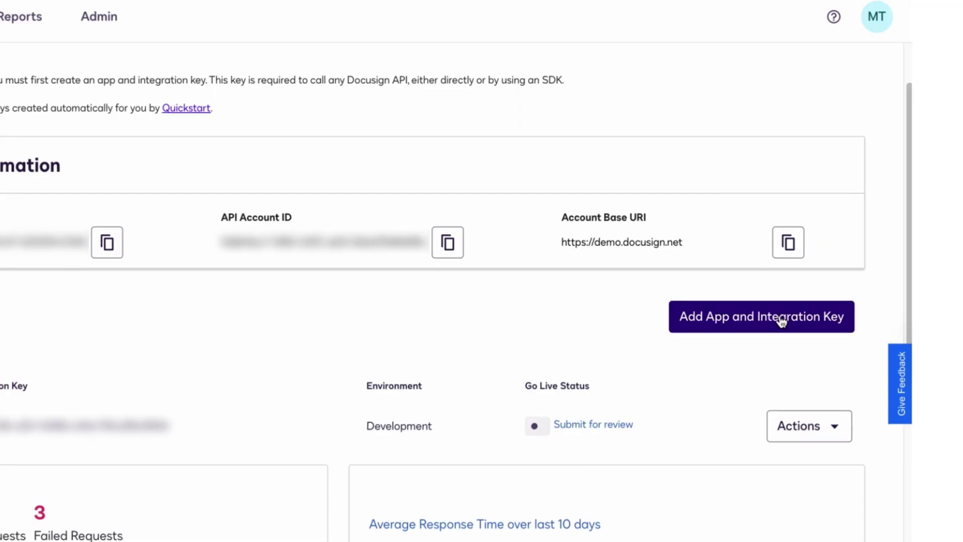
left_click(758, 326)
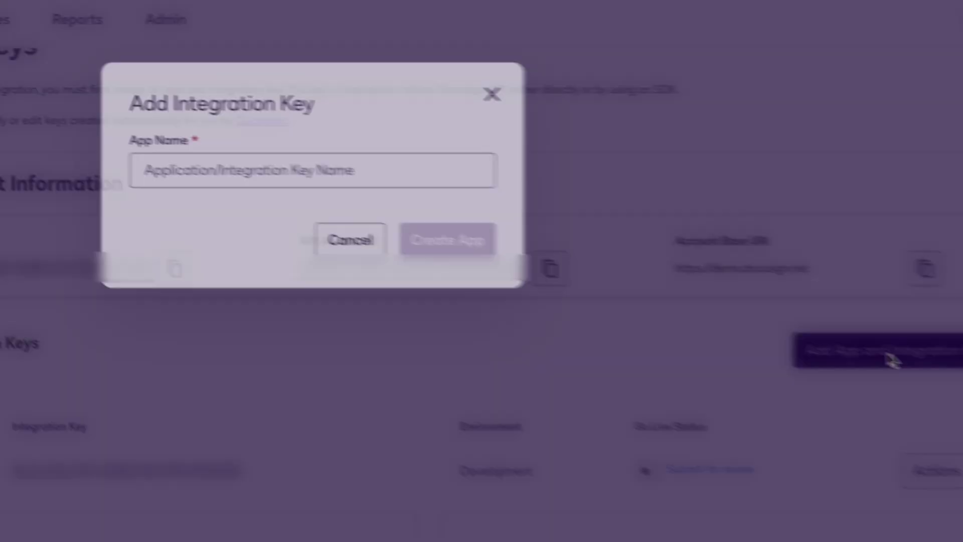
left_click(383, 197)
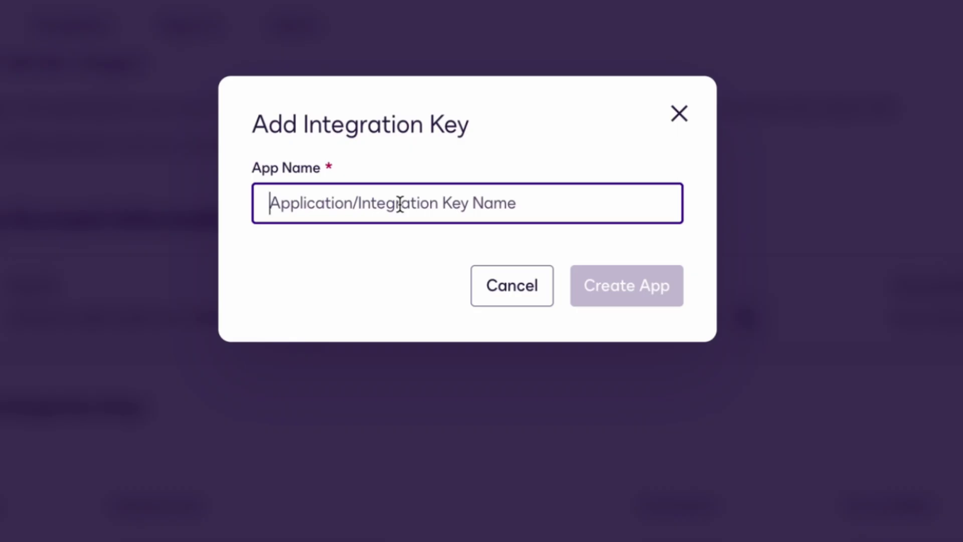
type("Sal")
key("BackSpace")
key("BackSpace")
type("F")
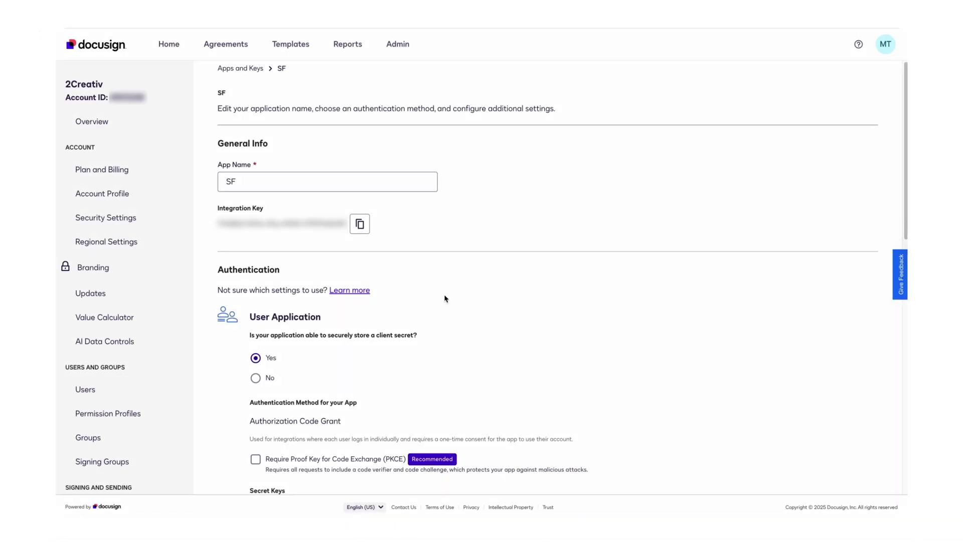
Generate a new secret key for the SF app and copy it
scroll(445, 297, "down", 1)
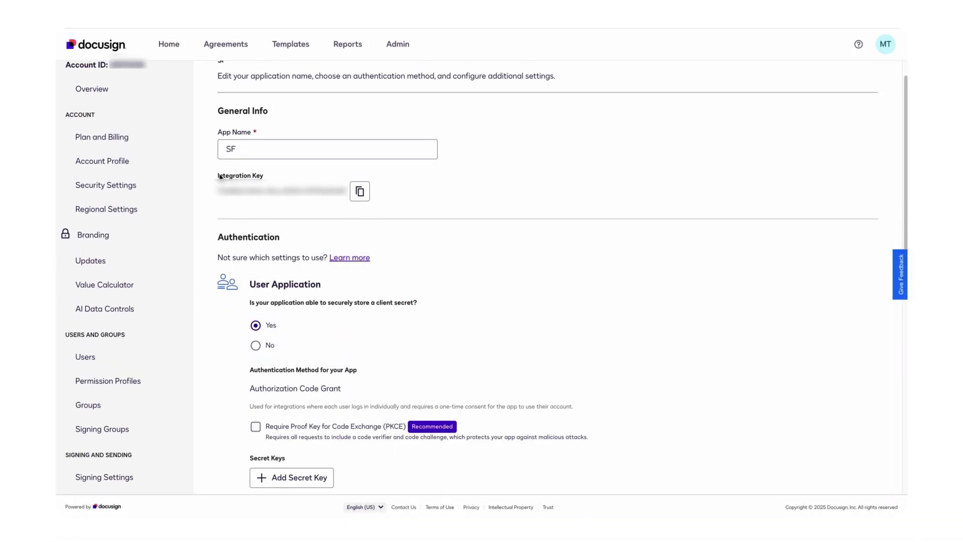
left_click_drag(219, 175, 260, 177)
scroll(366, 157, "down", 1)
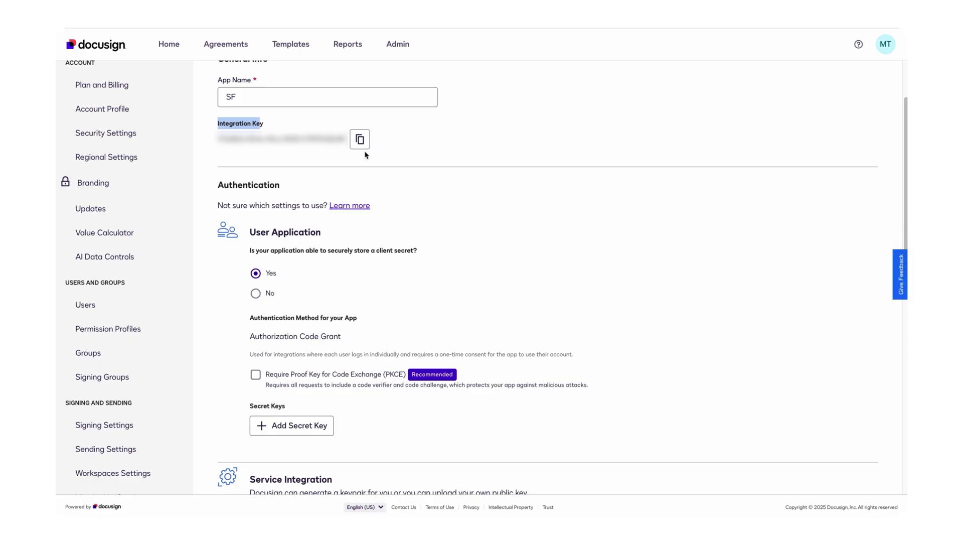
scroll(365, 155, "down", 1)
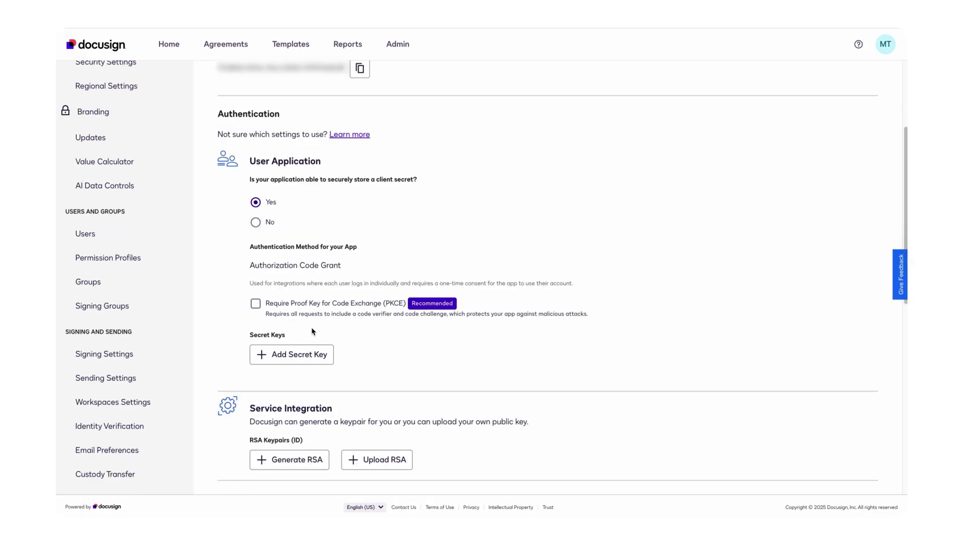
left_click(281, 359)
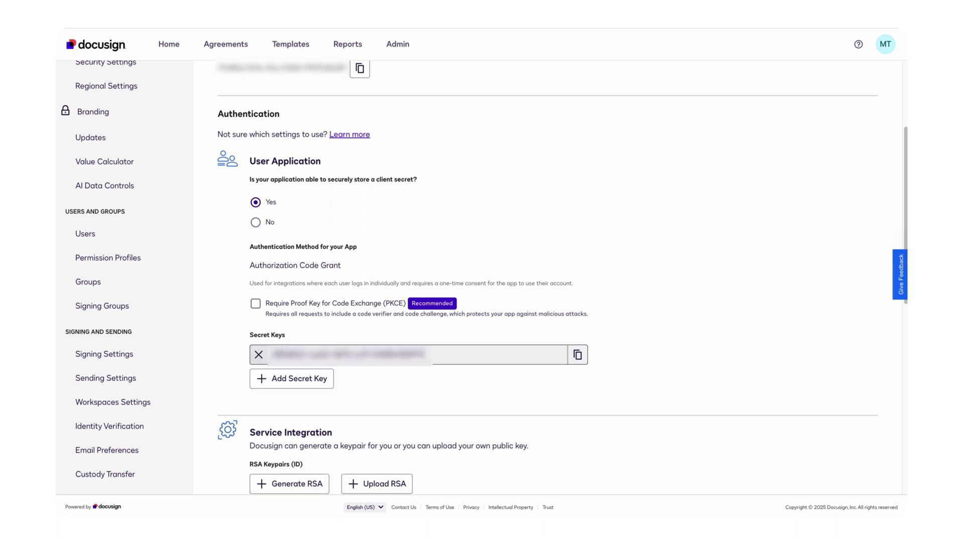
left_click(579, 354)
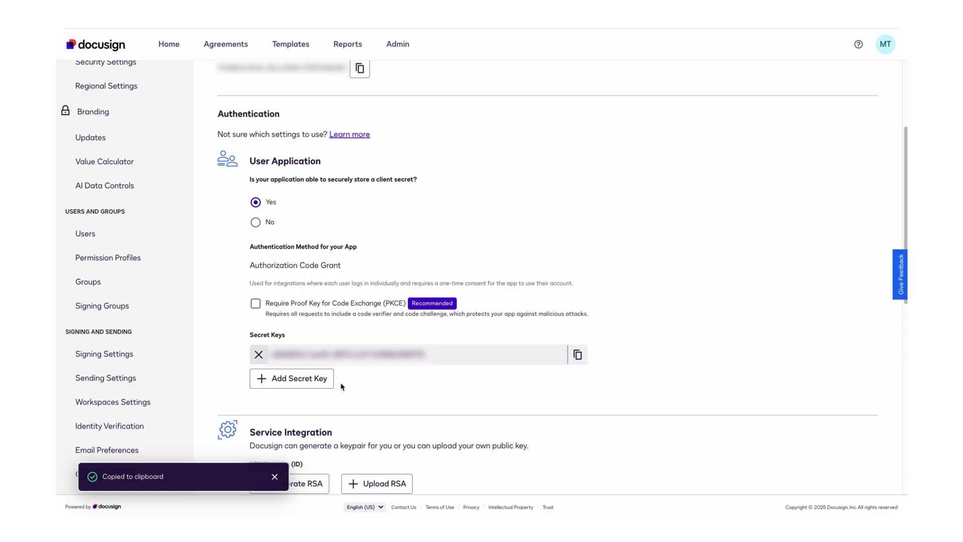
Save the SF app's settings
scroll(351, 376, "down", 3)
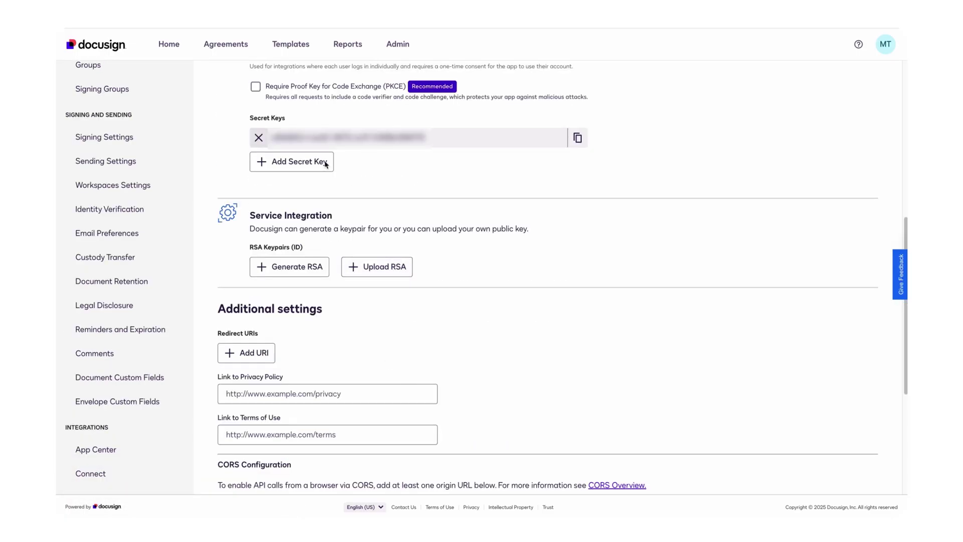
scroll(376, 299, "down", 3)
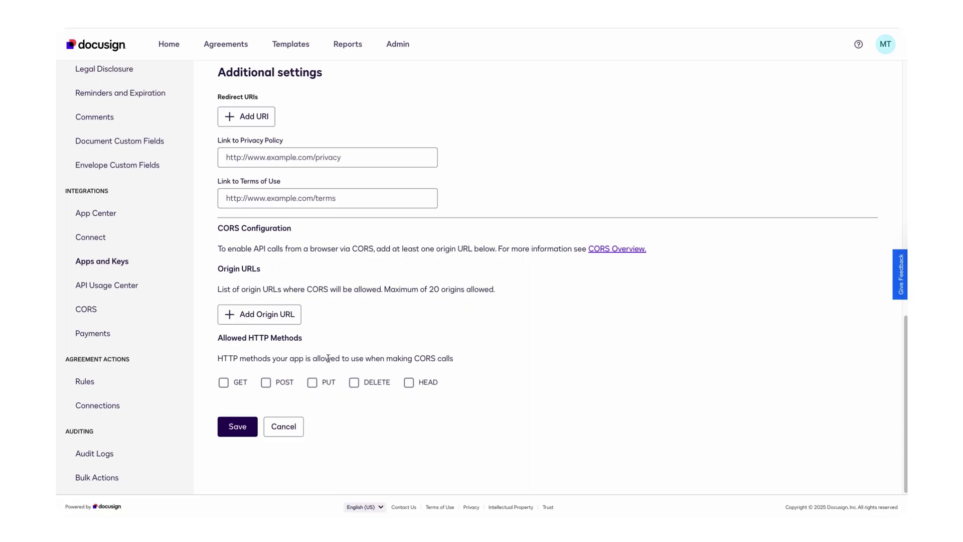
left_click(238, 428)
scroll(438, 313, "down", 1)
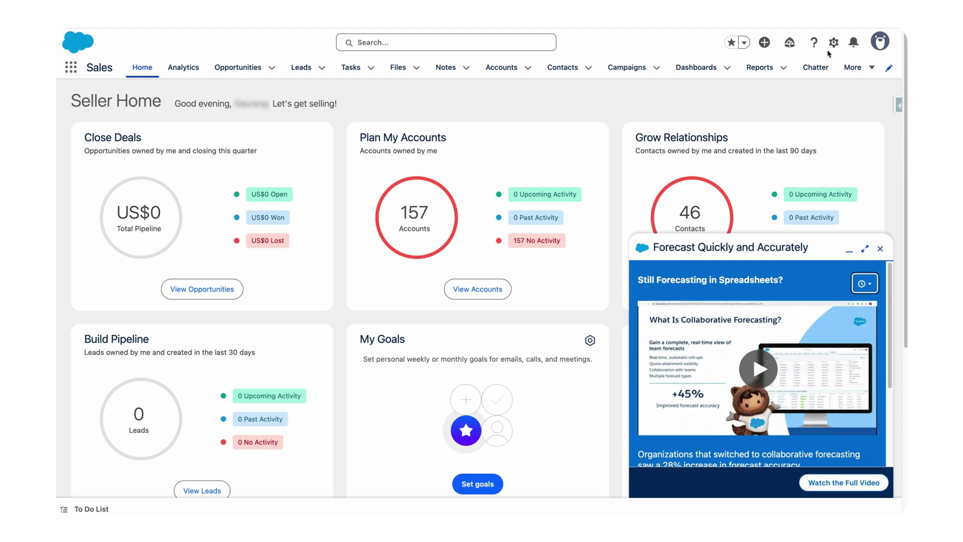
Go to Salesforce Setup and search Quick Find for 'au' to reach Auth. Providers
left_click(833, 42)
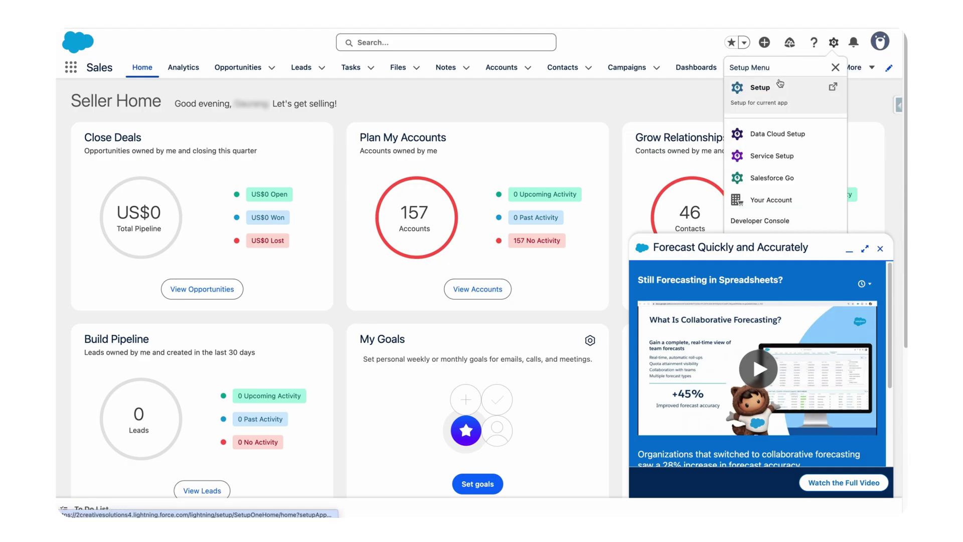
left_click(760, 85)
left_click(121, 97)
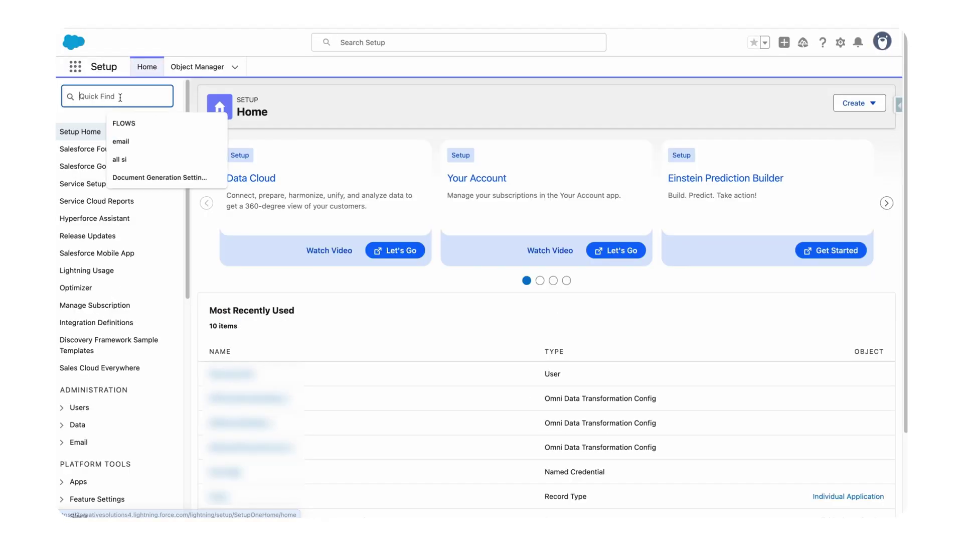
type("au")
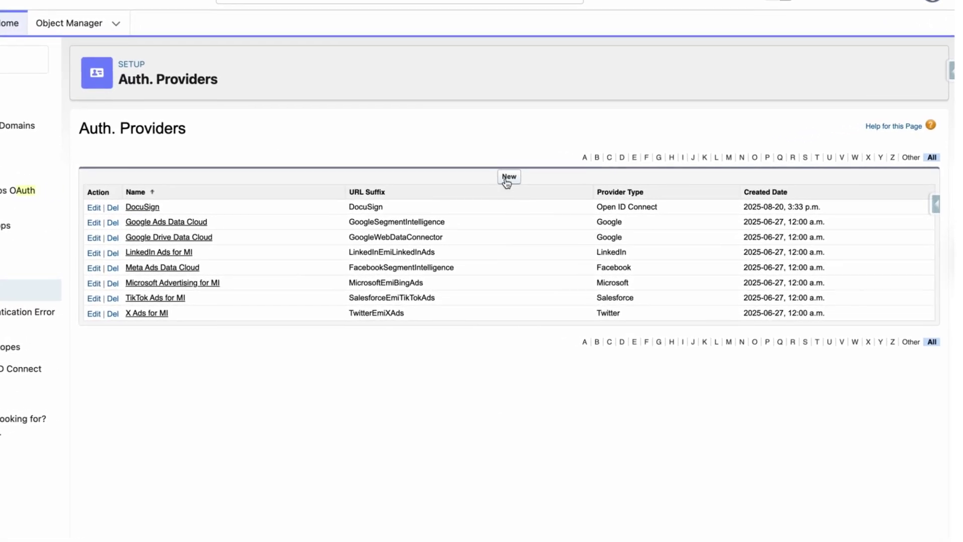
Start a new Open ID Connect auth provider with name and URL suffix DocuSign
left_click(505, 176)
left_click(337, 185)
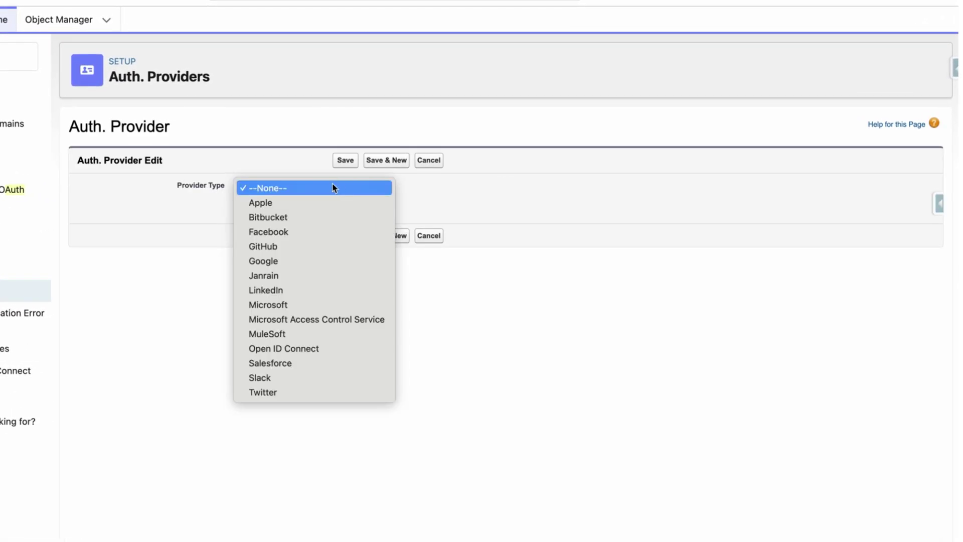
left_click(271, 351)
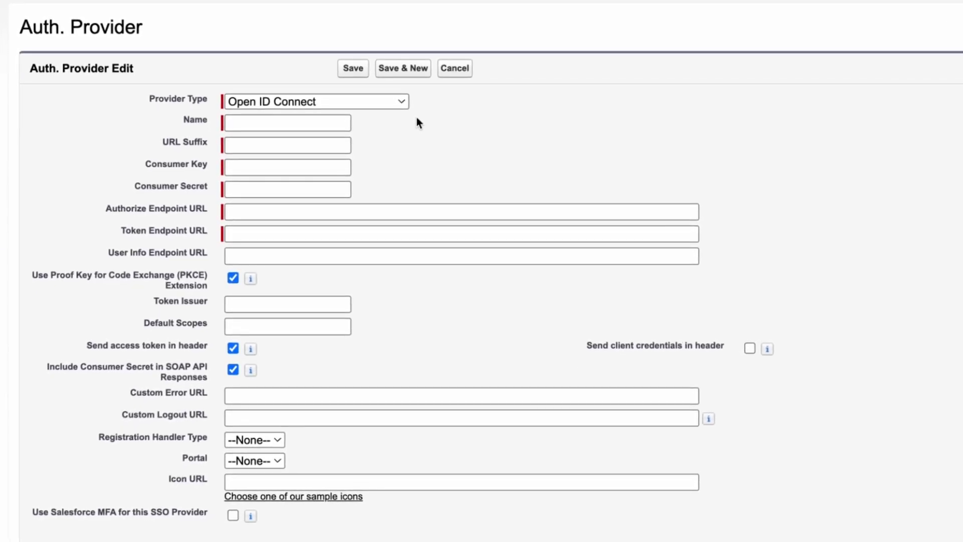
left_click(311, 124)
left_click(313, 152)
left_click(313, 151)
left_click(371, 143)
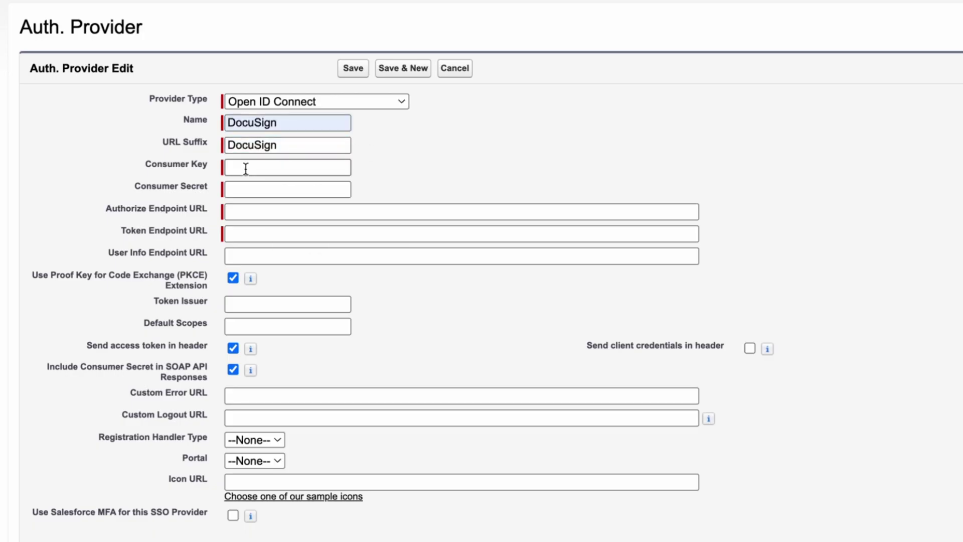
Fill the consumer key with the SF app's integration key and enter the consumer secret
left_click(246, 169)
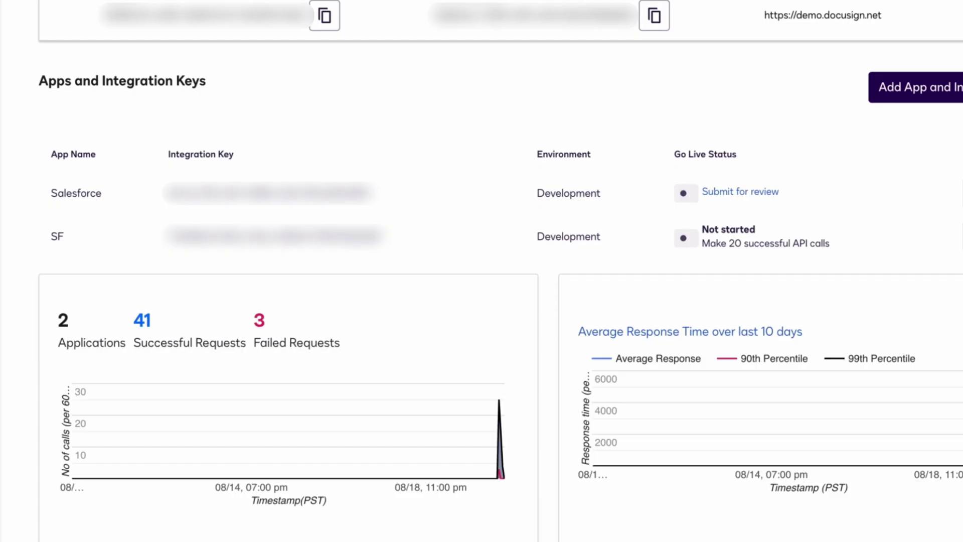
left_click_drag(165, 236, 422, 241)
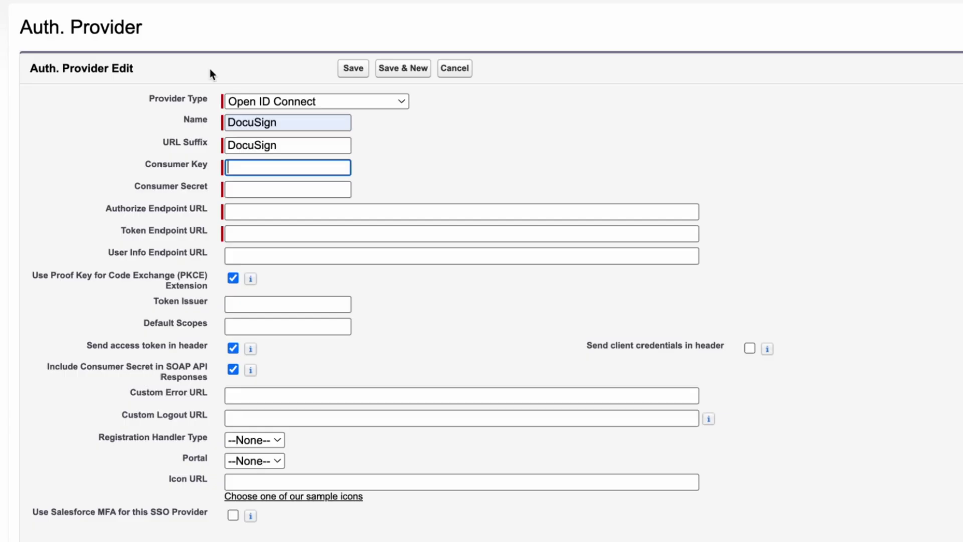
left_click(234, 189)
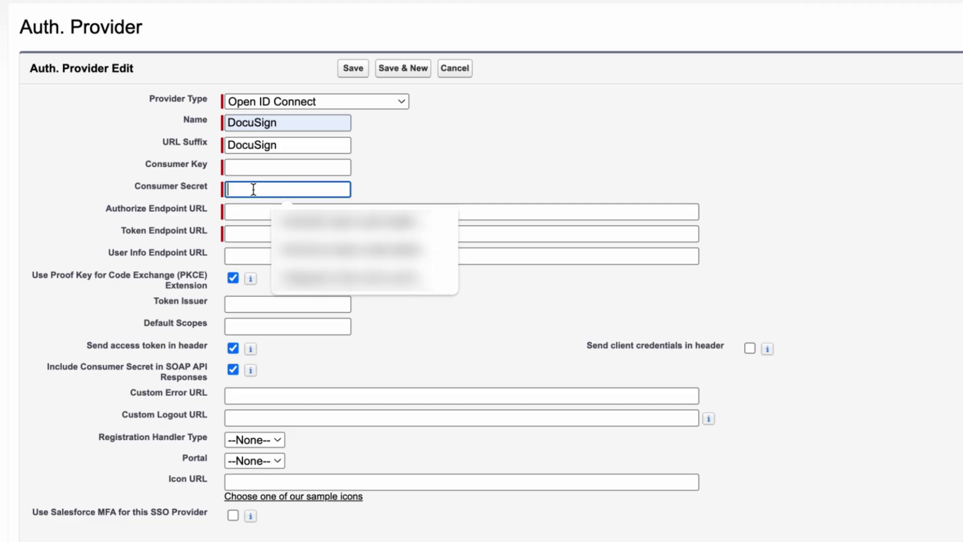
Fill in DocuSign's authorize and token endpoint URLs
left_click(239, 215)
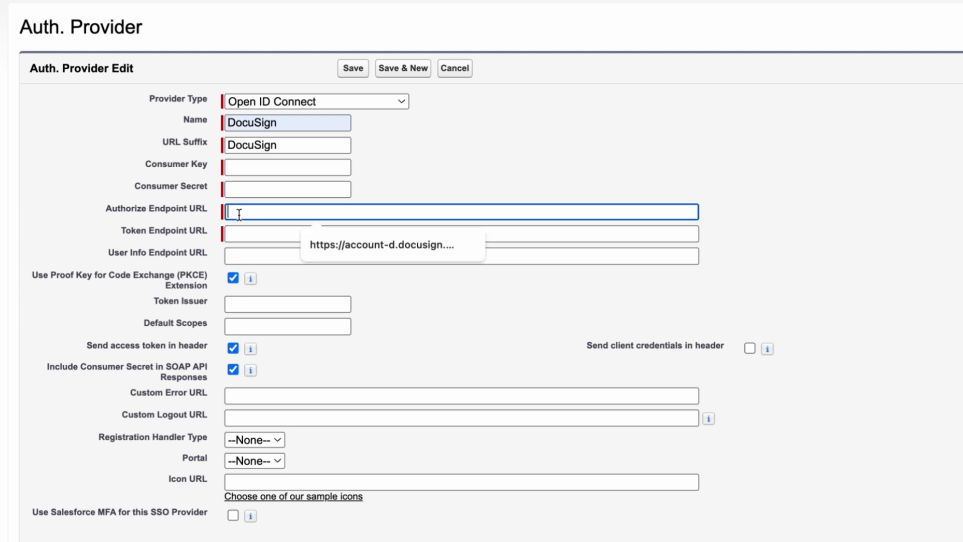
left_click(309, 245)
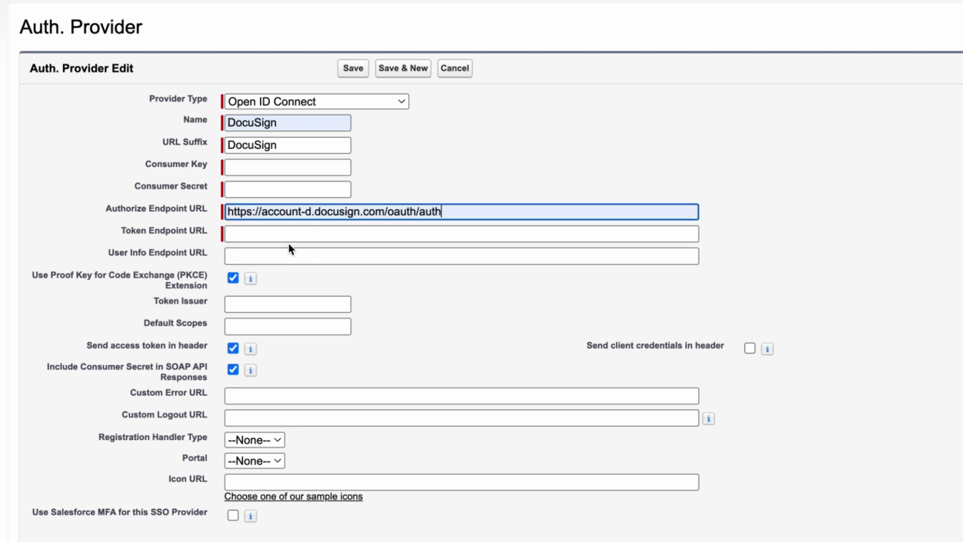
left_click_drag(421, 211, 443, 213)
left_click(444, 213)
left_click(401, 234)
left_click(333, 272)
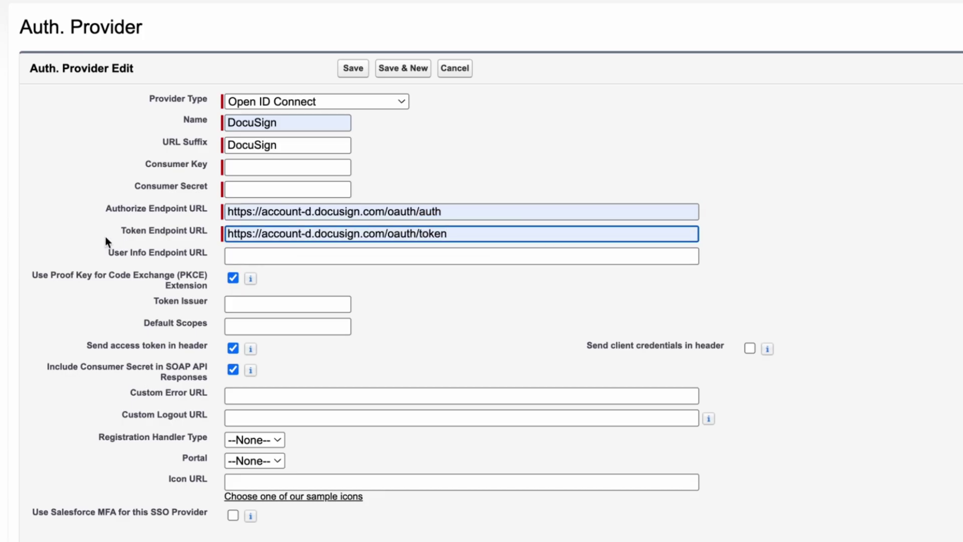
left_click_drag(448, 233, 419, 233)
left_click(462, 235)
scroll(354, 332, "down", 1)
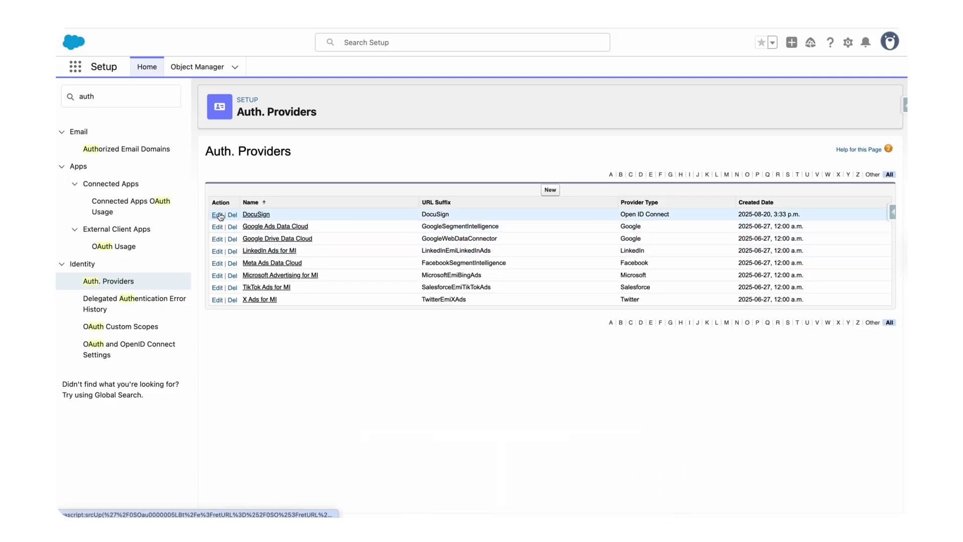
Edit the existing DocuSign provider, check its 'refresh_token full' default scopes, and save
left_click(218, 215)
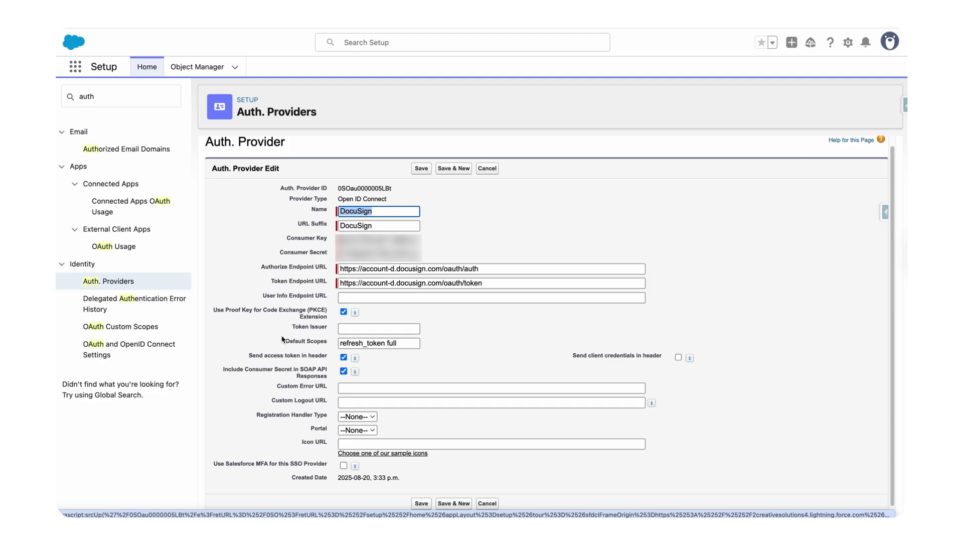
left_click_drag(282, 341, 326, 345)
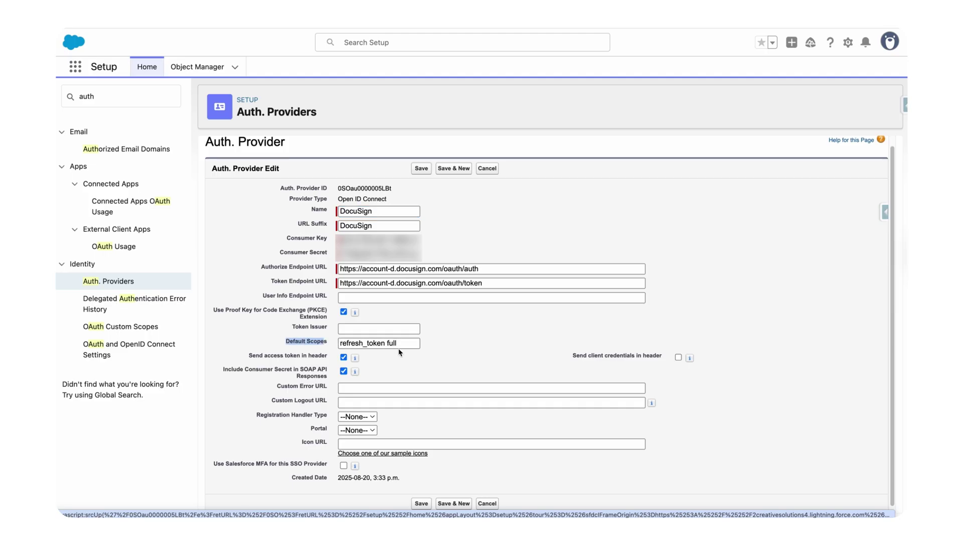
key("Return")
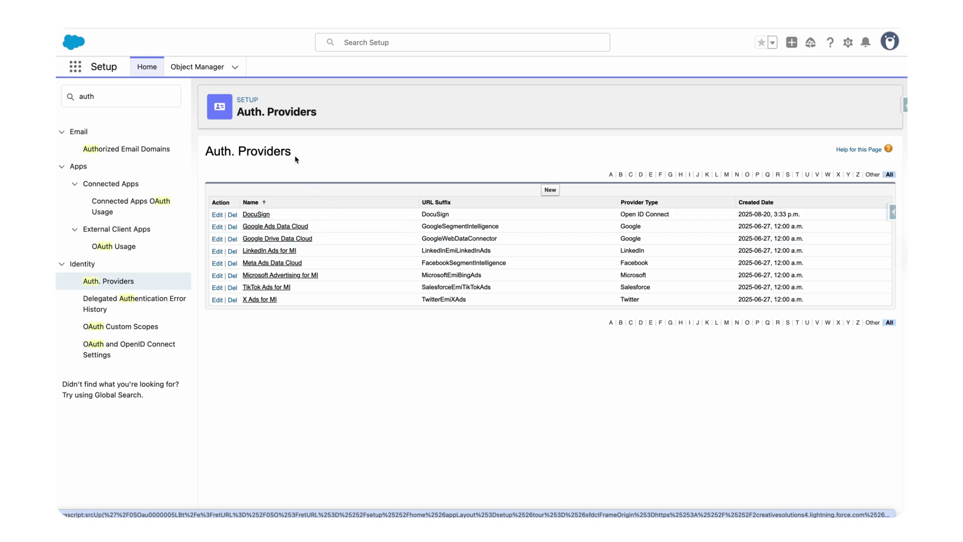
Find Named Credentials via Quick Find 'named' and choose New Legacy
double_click(150, 96)
type("na")
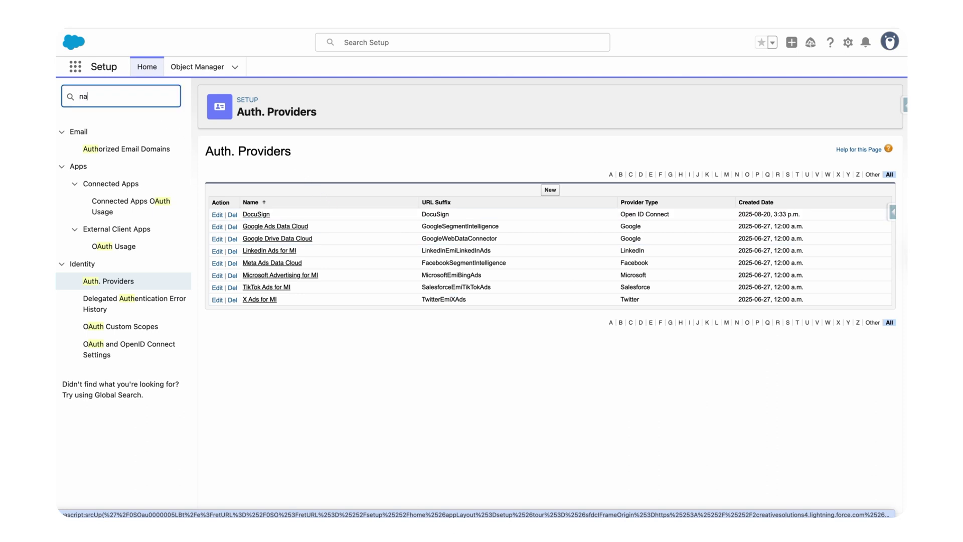
type("med")
left_click(118, 150)
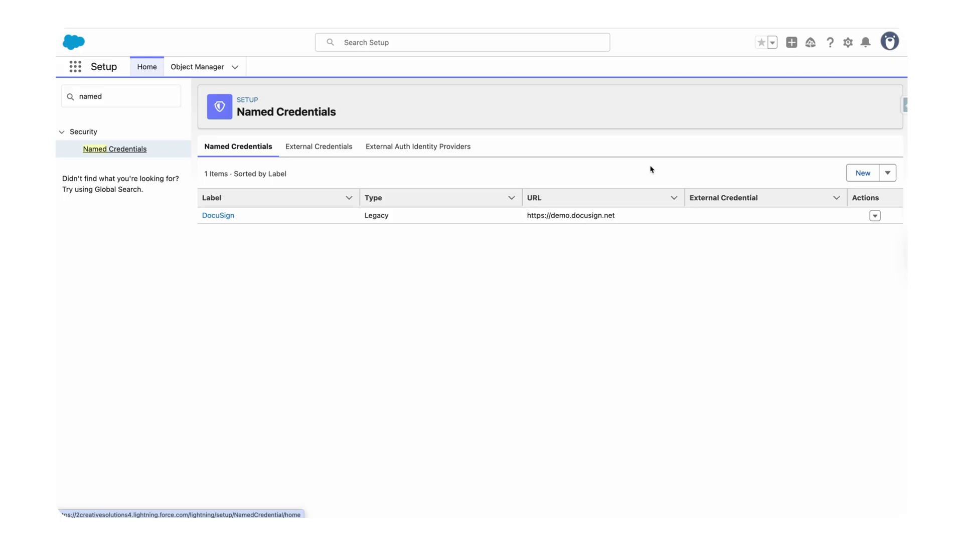
left_click(887, 173)
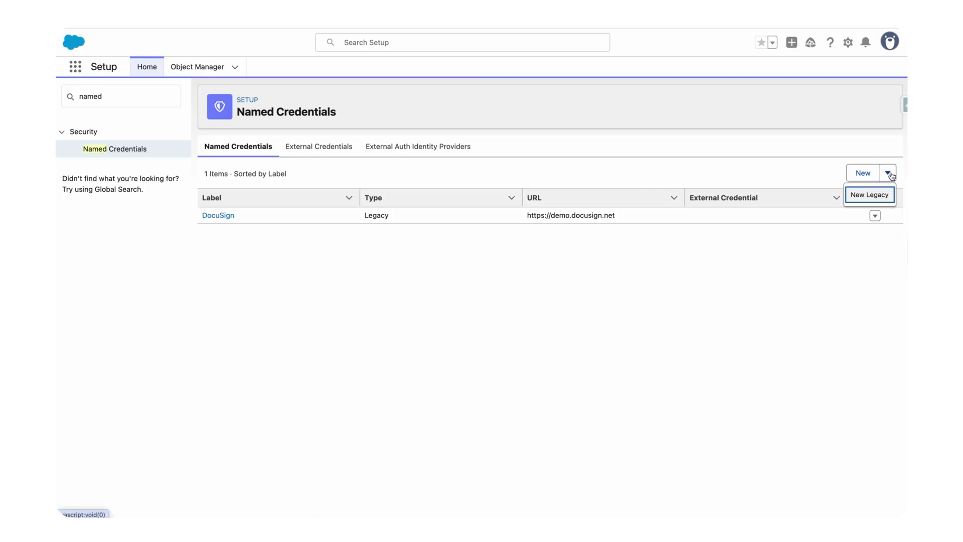
left_click(869, 197)
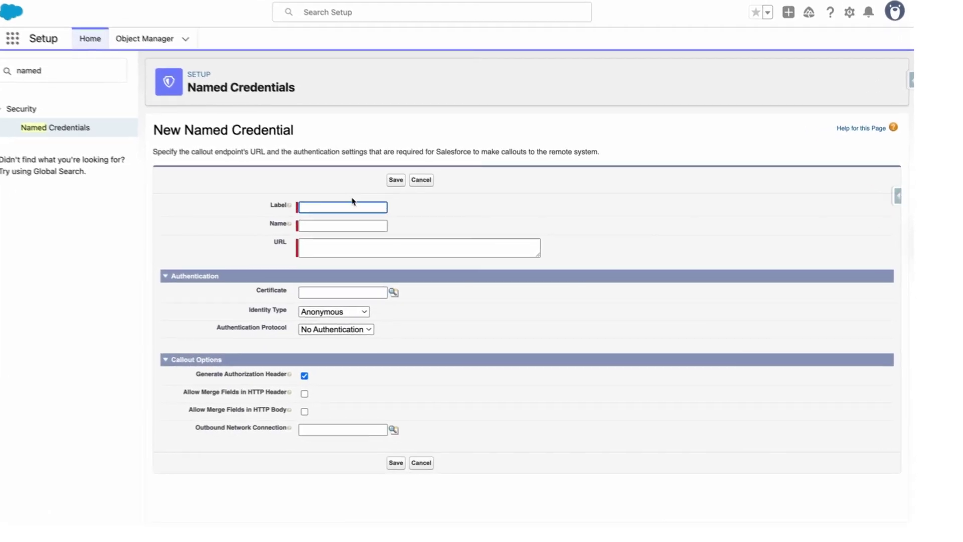
Enter 'Dcusign' as label and name, and copy Docusign's Account Base URI for the URL
left_click(309, 198)
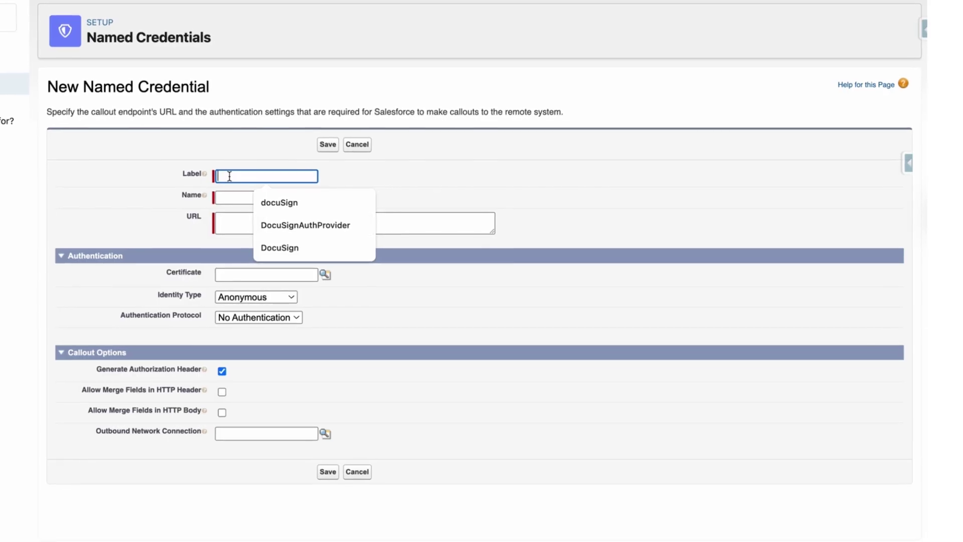
type("Dcusign")
left_click(232, 198)
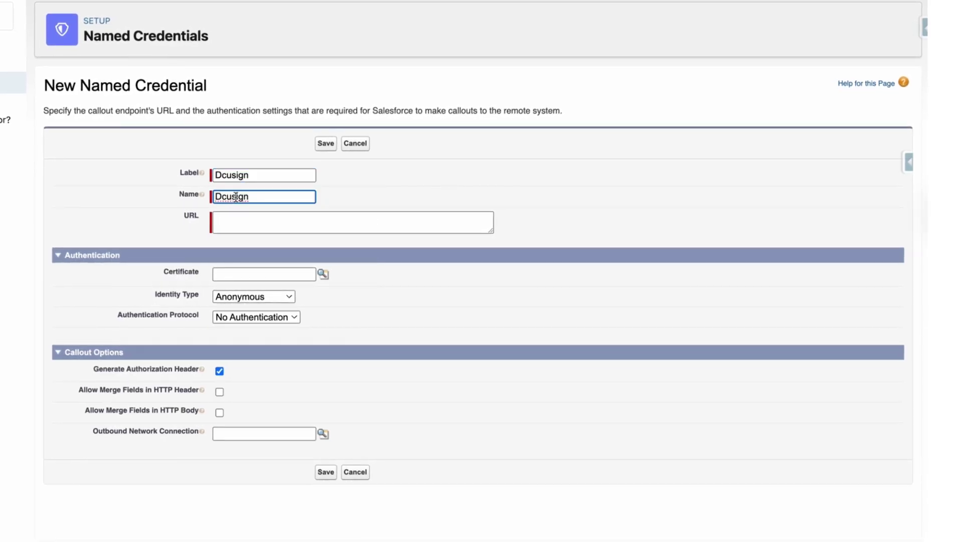
left_click(235, 223)
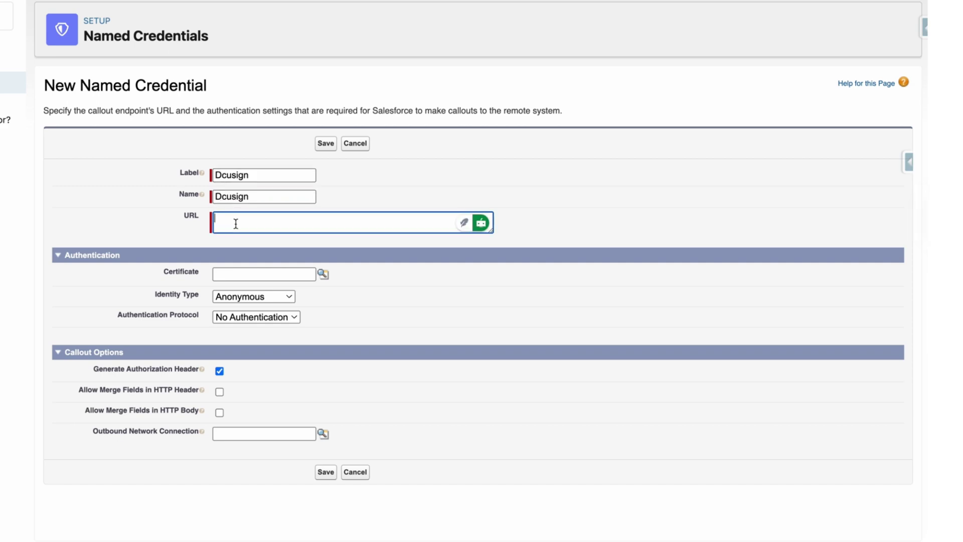
key("ctrl+Tab")
scroll(647, 200, "up", 3)
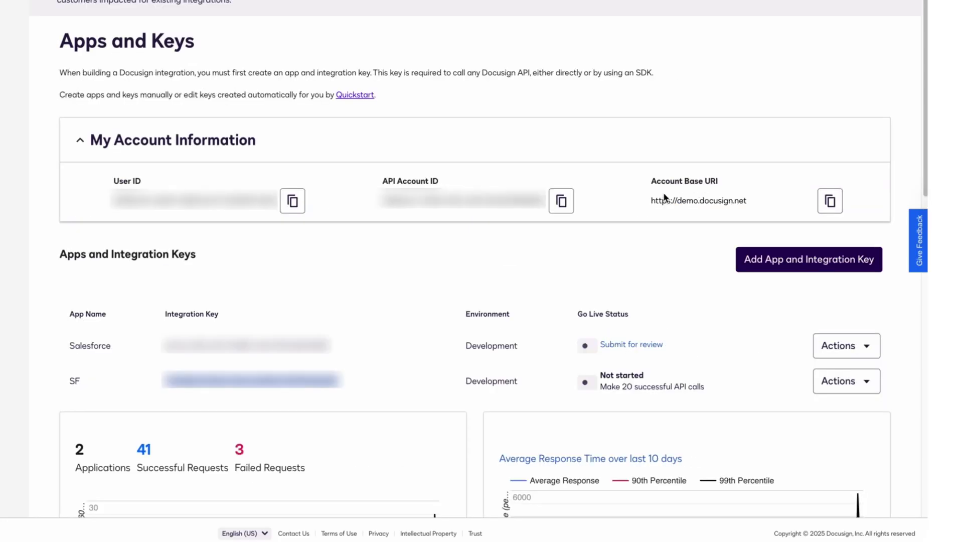
triple_click(722, 201)
left_click(830, 201)
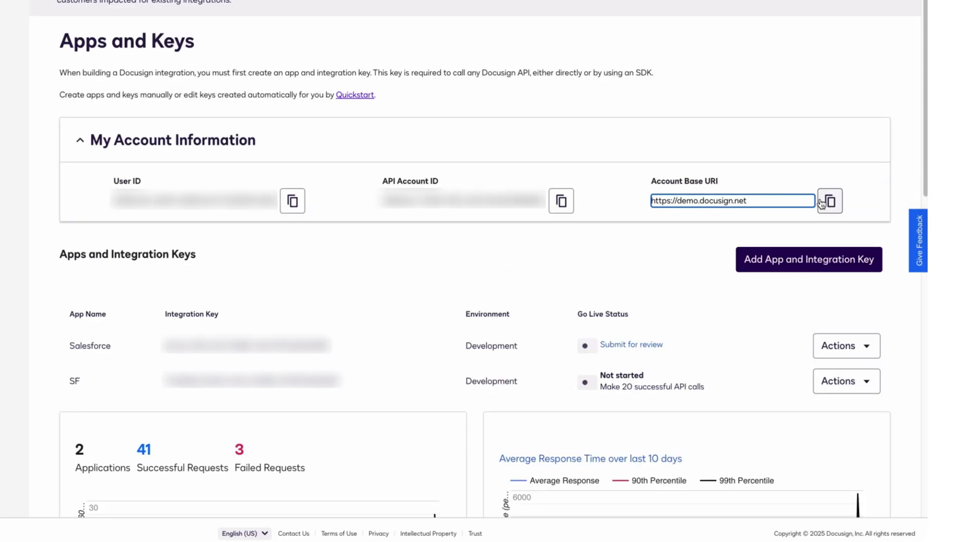
key("ctrl+shift+Tab")
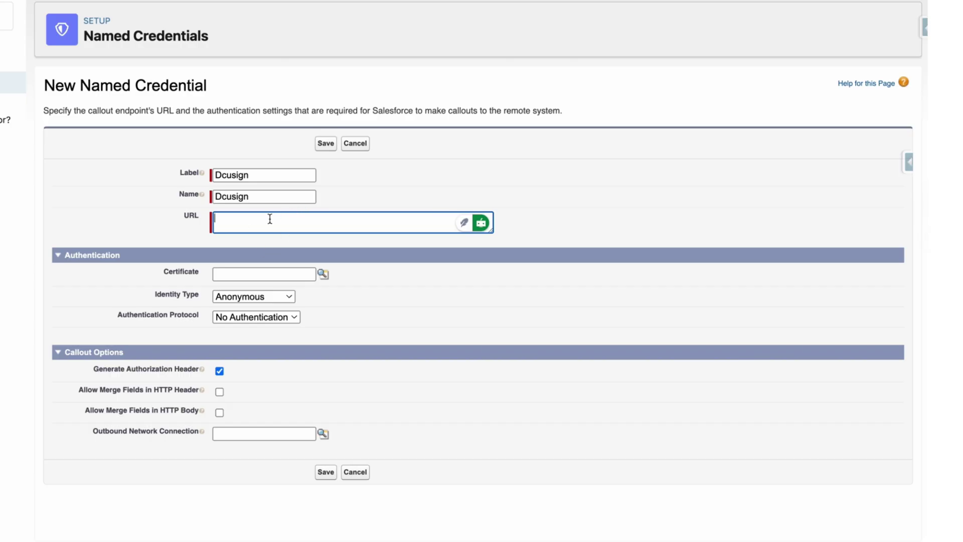
Set identity type Named Principal, protocol OAuth 2.0, and authentication provider DocuSign
left_click(231, 301)
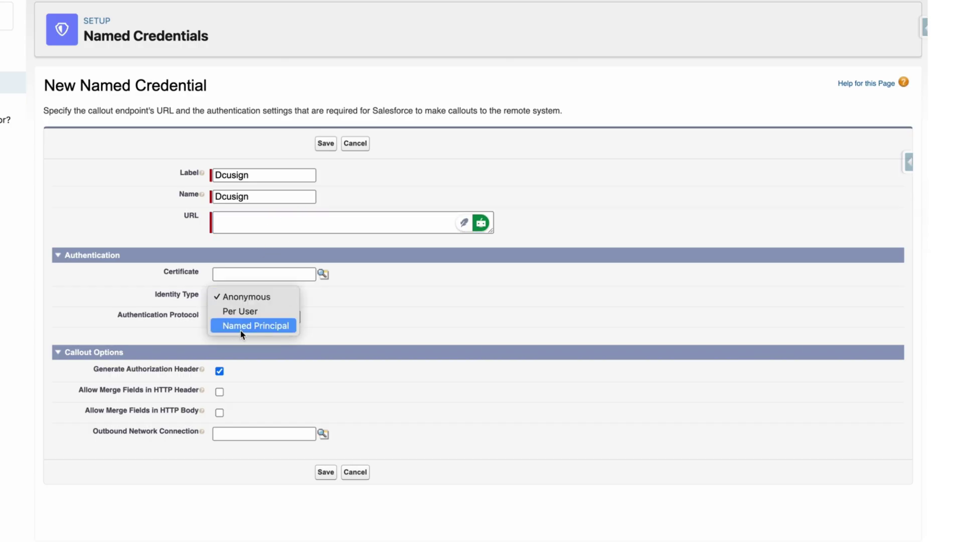
left_click(241, 331)
left_click(243, 316)
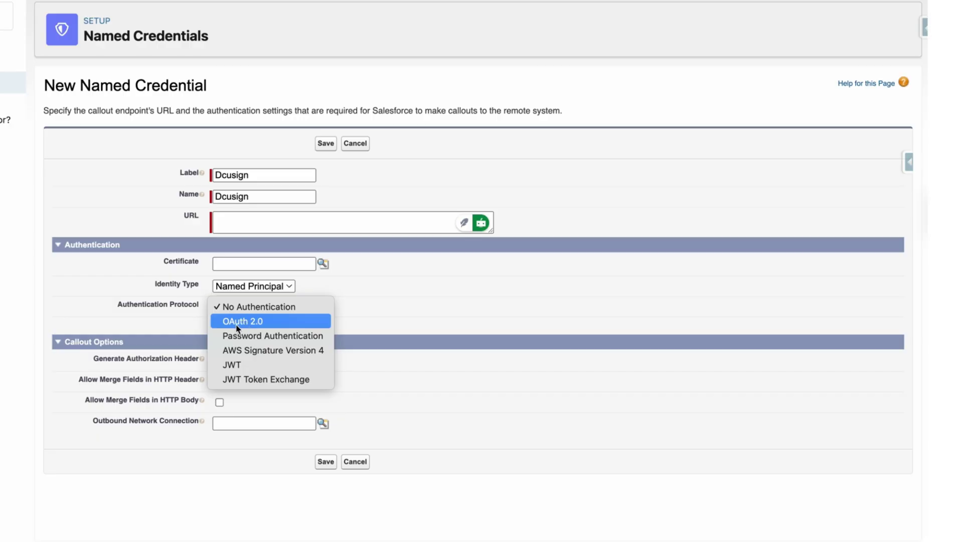
left_click(243, 321)
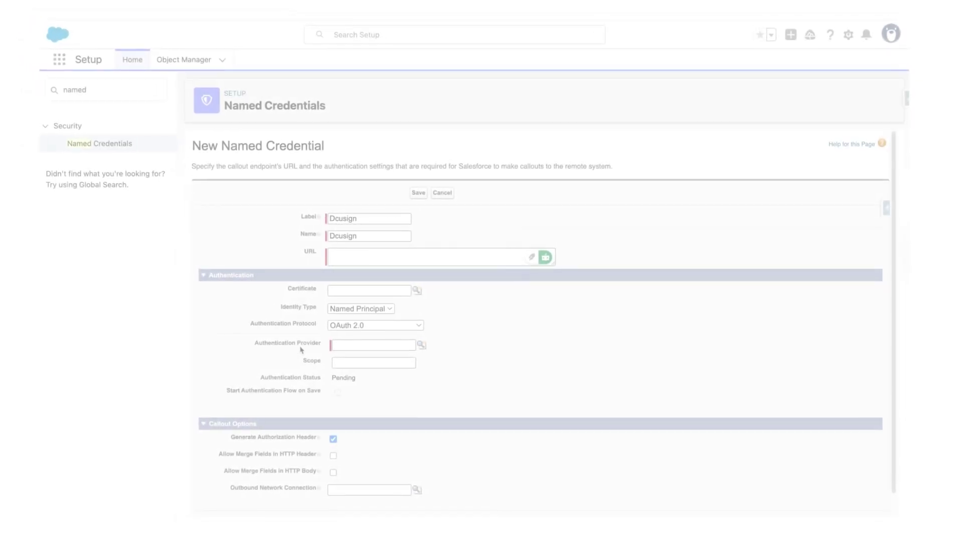
left_click(429, 347)
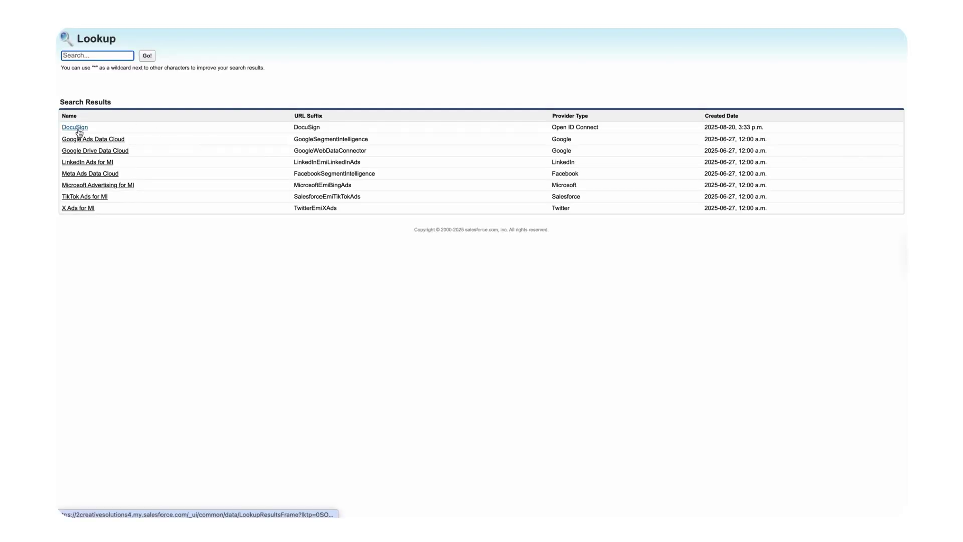
left_click(76, 128)
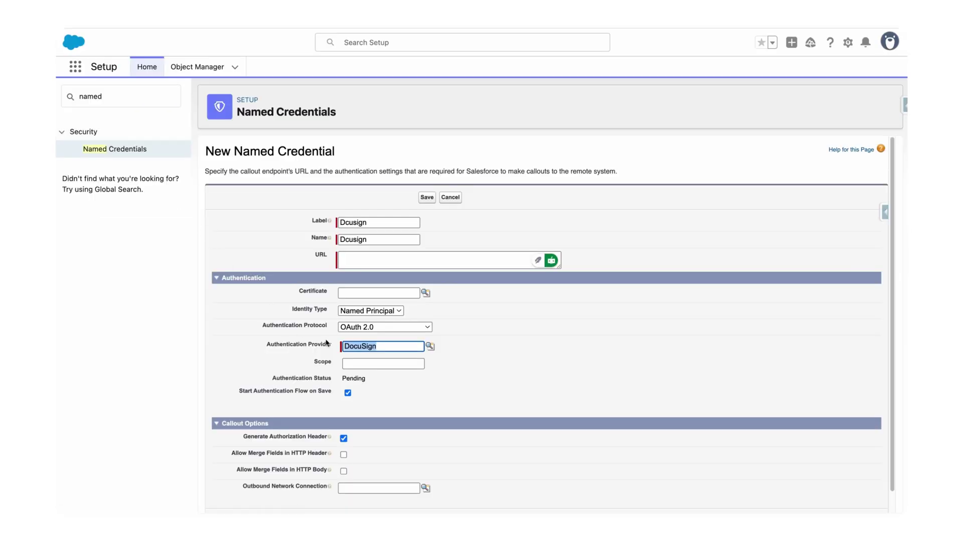
Set the scope to 'refresh_token full' and save the named credential
left_click(348, 363)
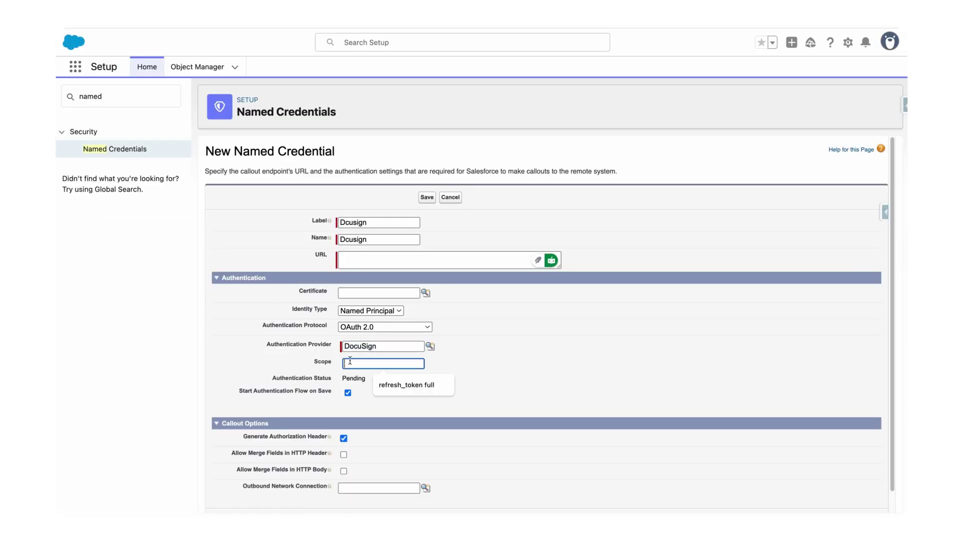
left_click(400, 389)
left_click_drag(343, 381, 377, 381)
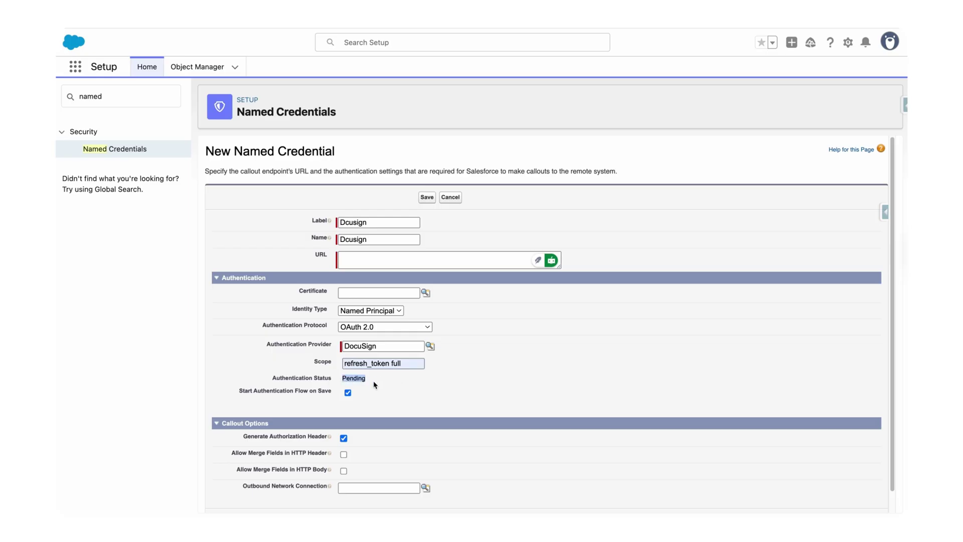
scroll(374, 384, "down", 1)
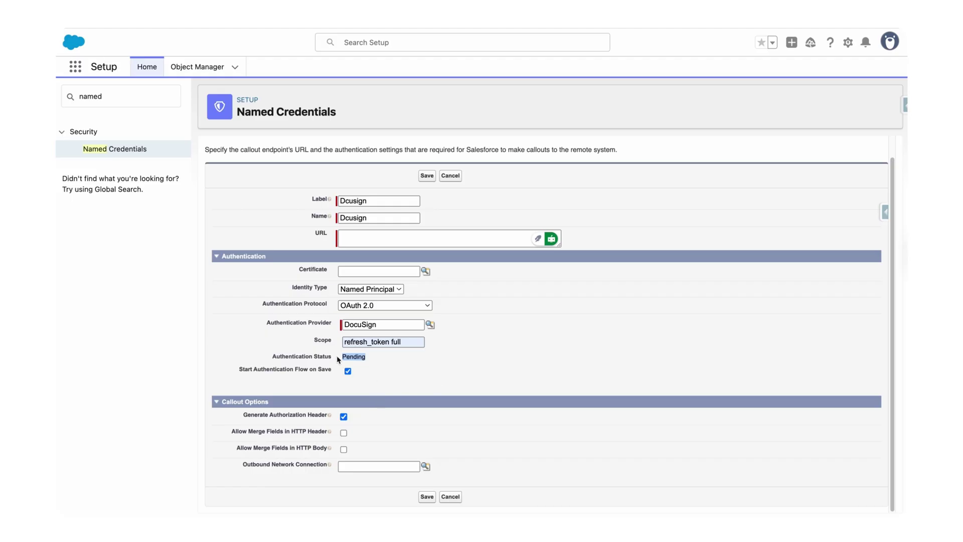
left_click(381, 367)
left_click(427, 497)
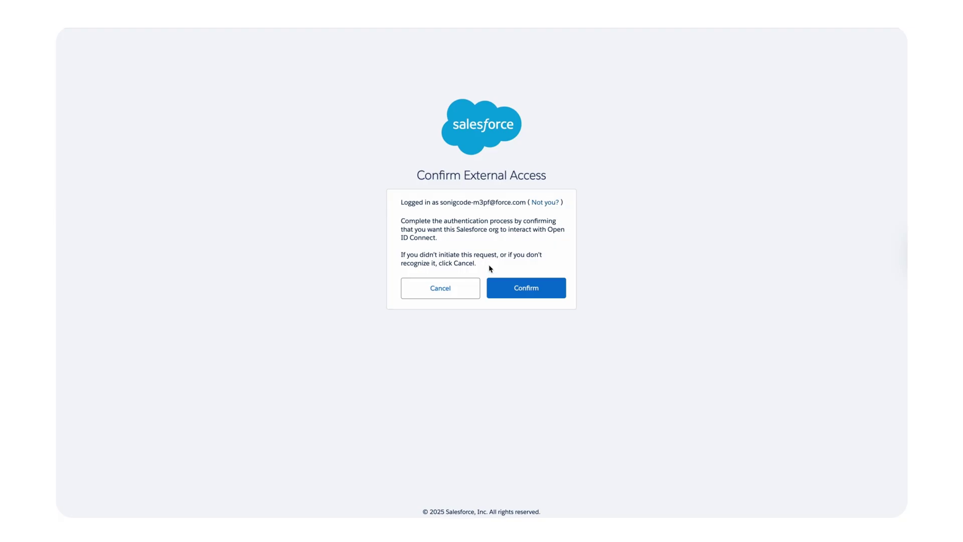
Confirm external access and verify the Dcusign credential's status reads Authenticated
left_click(502, 286)
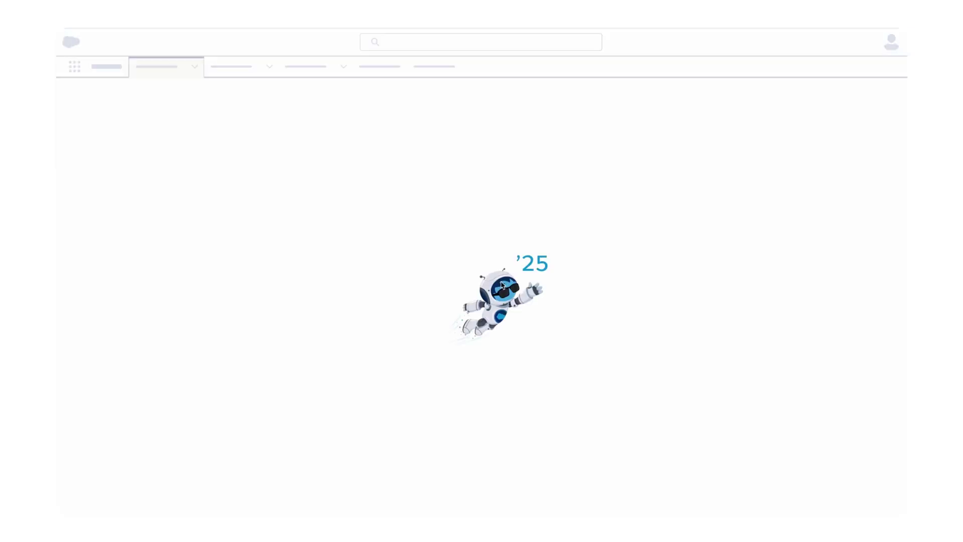
left_click_drag(343, 374, 413, 378)
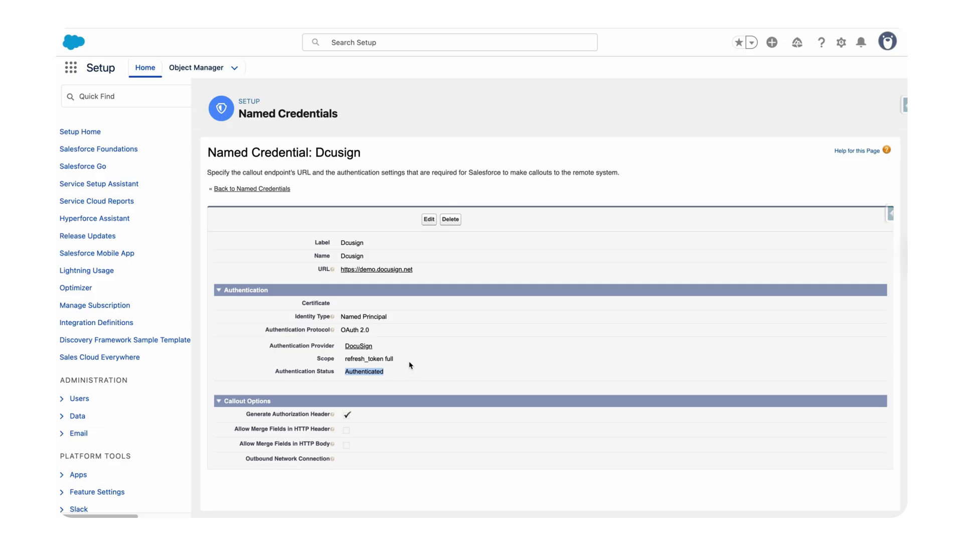
left_click(99, 99)
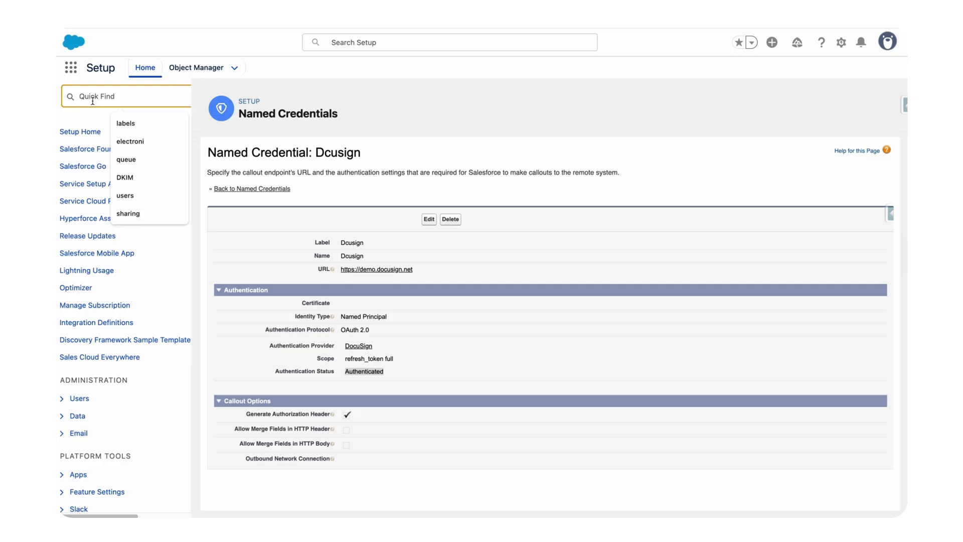
Open Omni Interaction Configuration via Quick Find 'omni' and re-save the DocuSignAccountId record
type("omni")
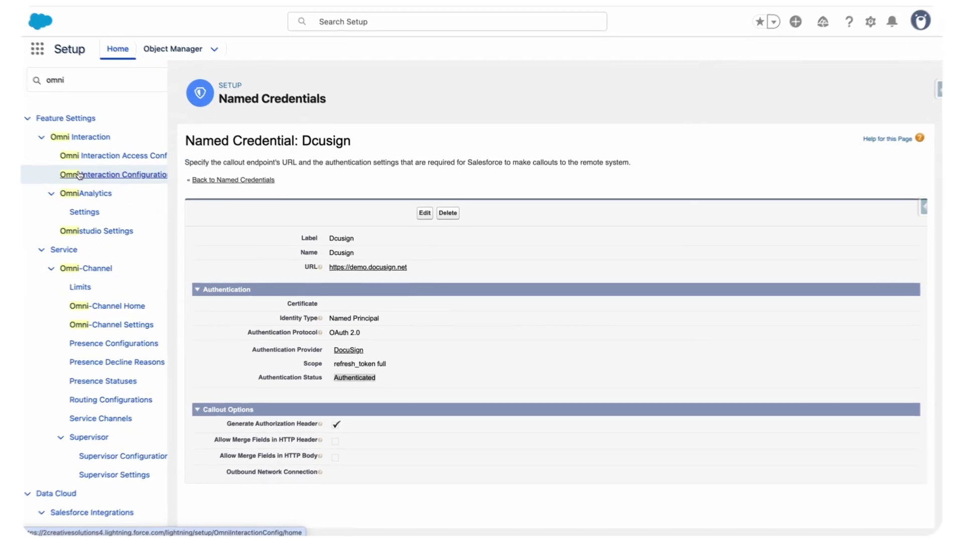
left_click(45, 164)
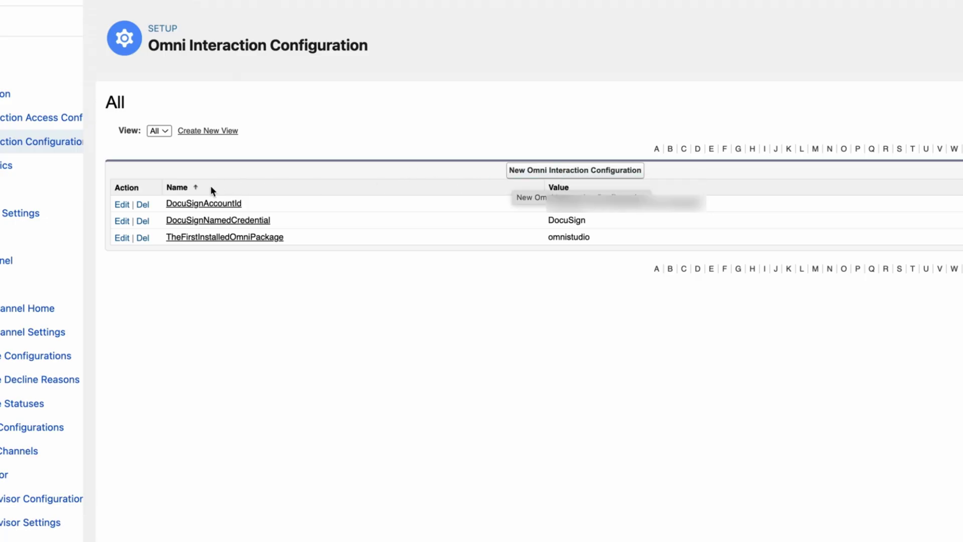
left_click(189, 203)
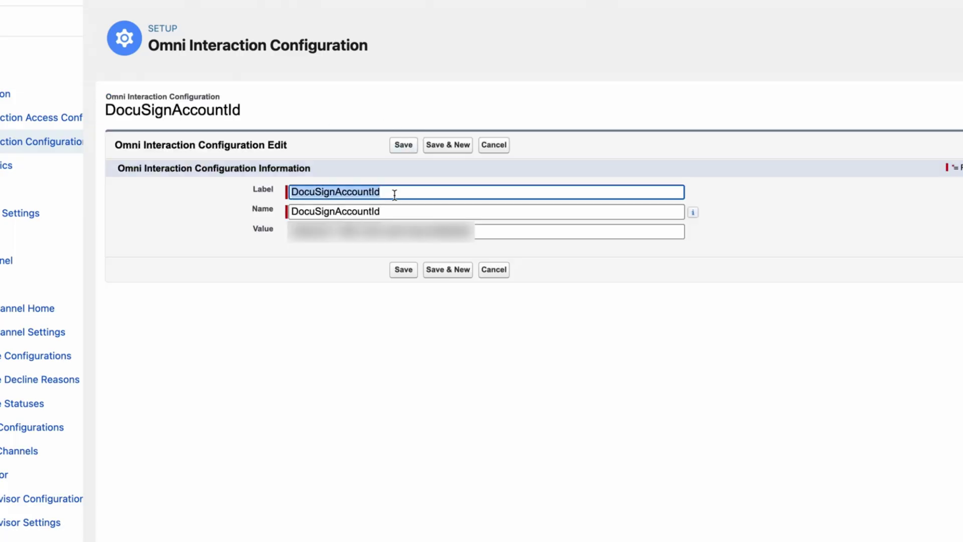
left_click(339, 192)
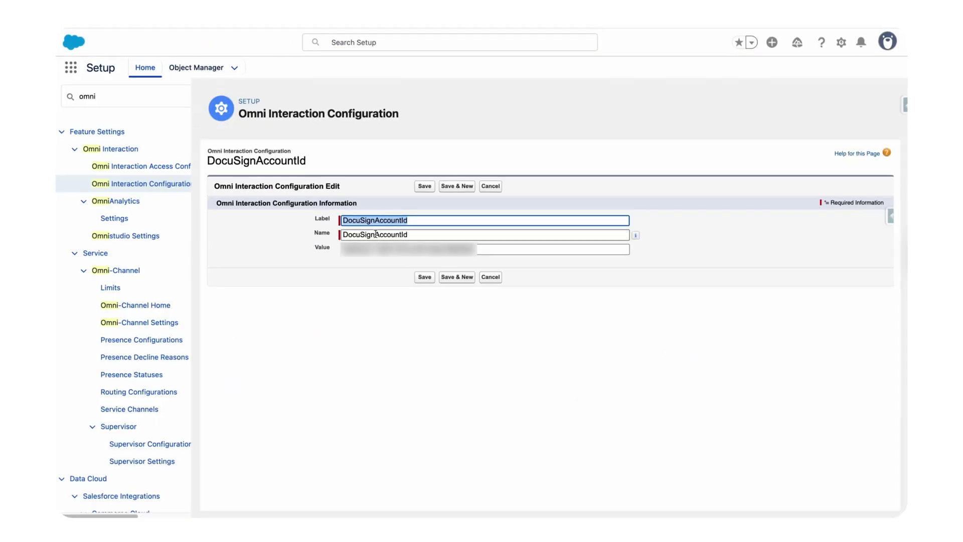
left_click(425, 278)
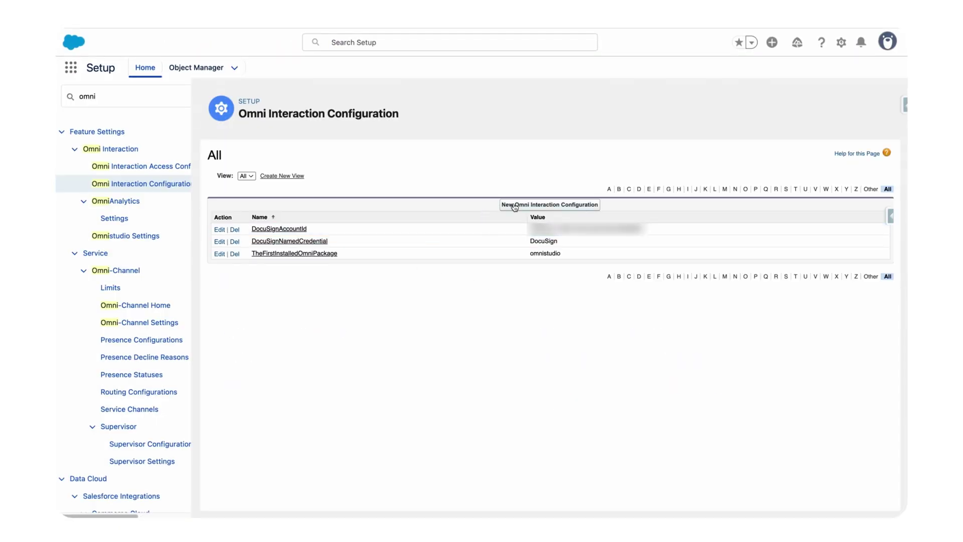
Save the DocuSignNamedCredential record with value DocuSign
left_click(289, 241)
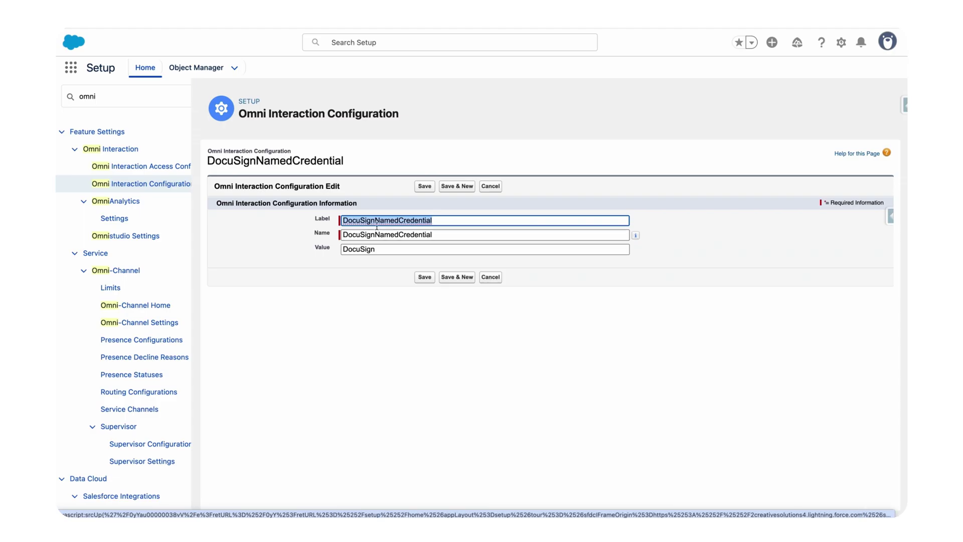
double_click(350, 250)
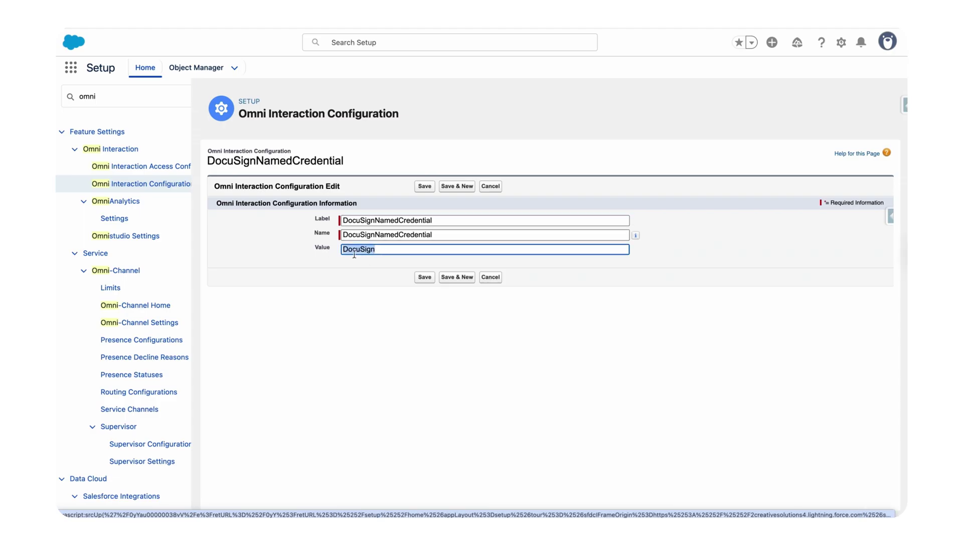
left_click(381, 251)
left_click(486, 277)
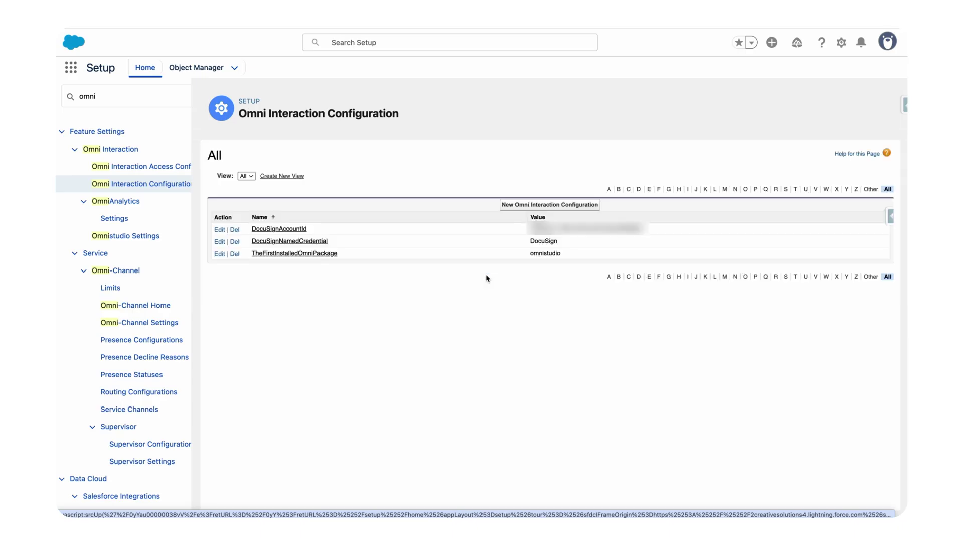
Open OmniStudio DocuSign Setup from the App Launcher and fetch the Docusign templates
left_click(70, 67)
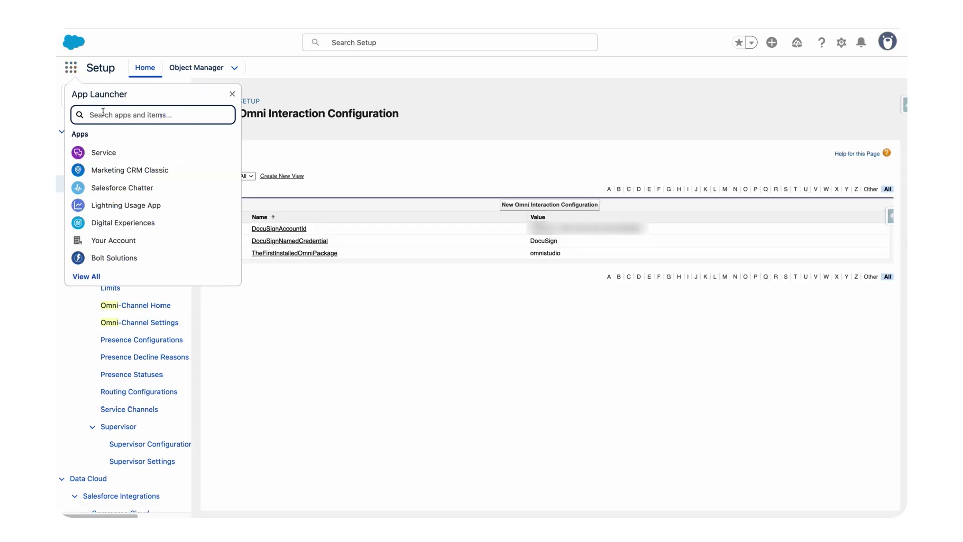
type("docusign")
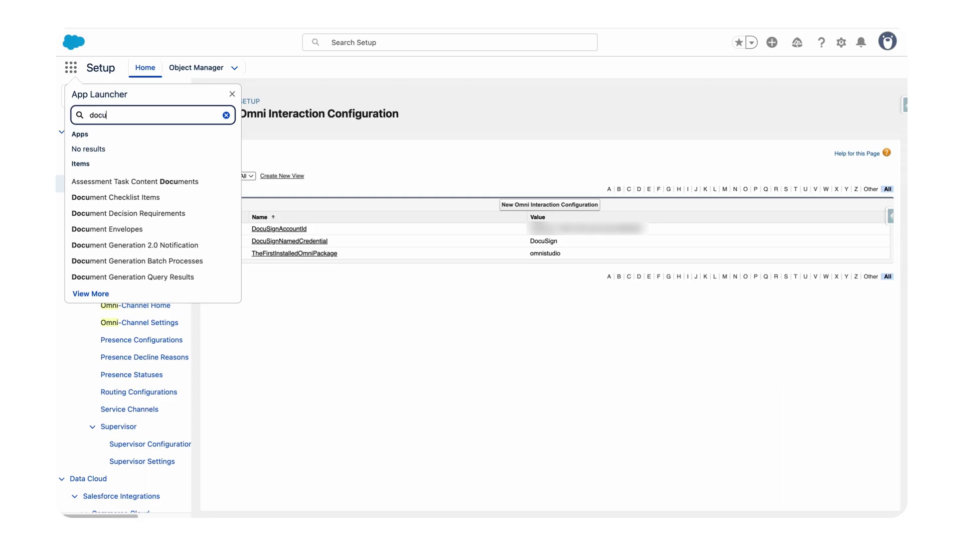
left_click(132, 182)
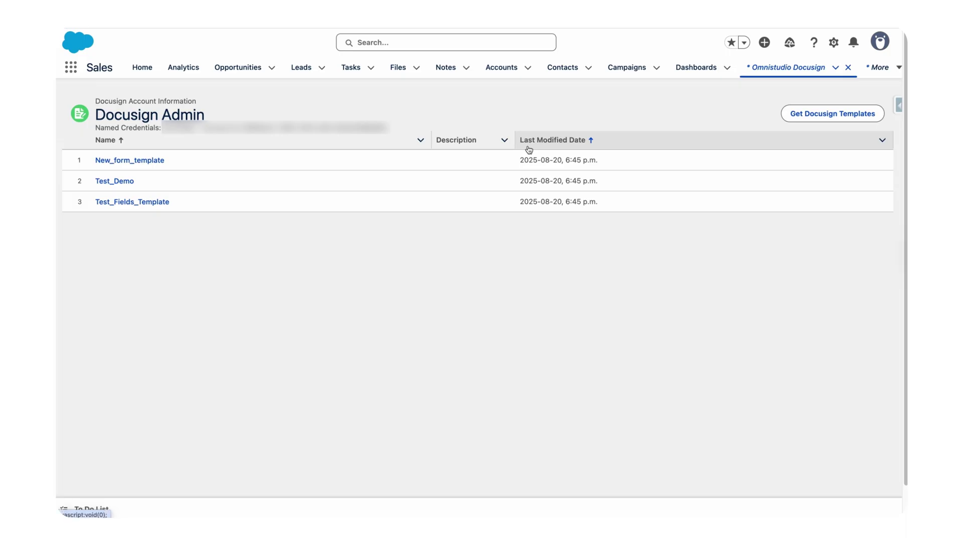
left_click(815, 119)
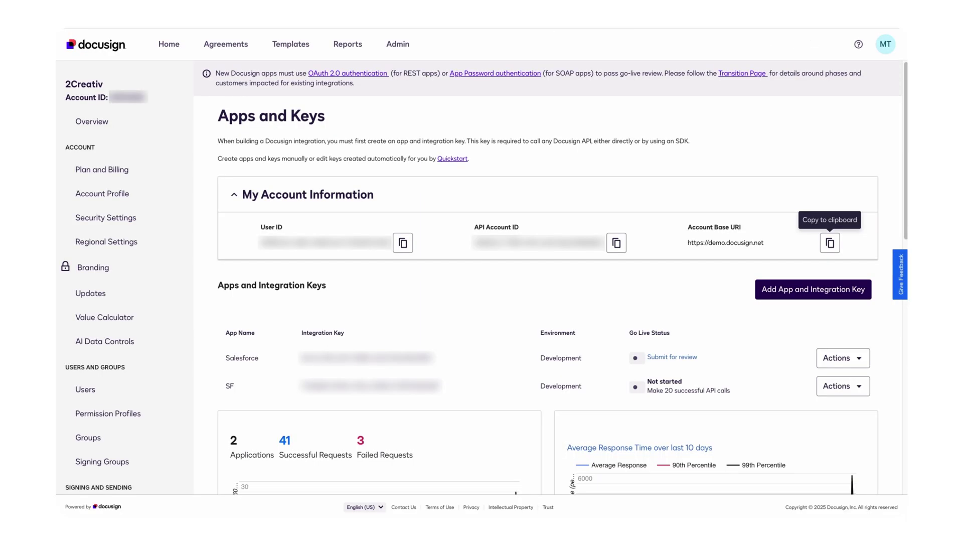
Create a new envelope template named New Document Template
left_click(296, 51)
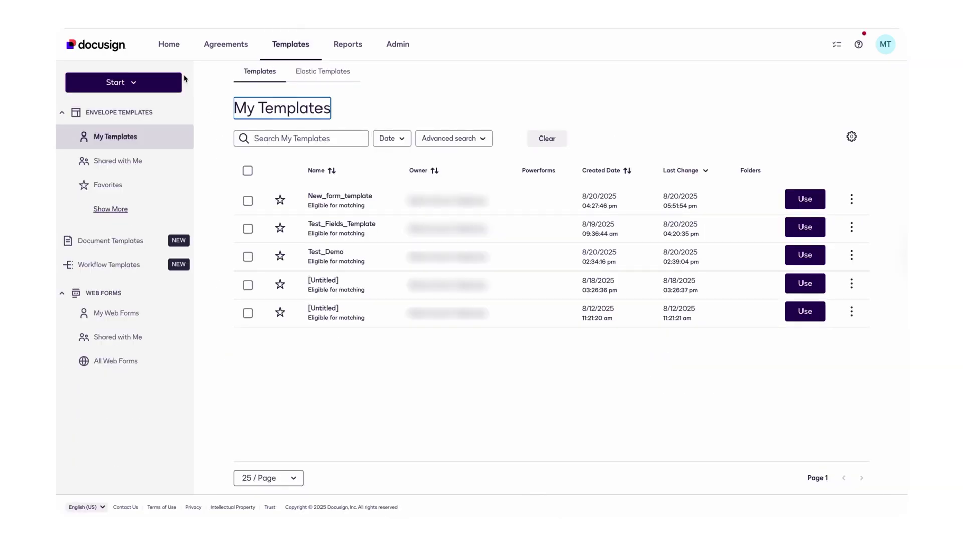
left_click(111, 82)
mouse_move(136, 108)
left_click(209, 107)
left_click(327, 109)
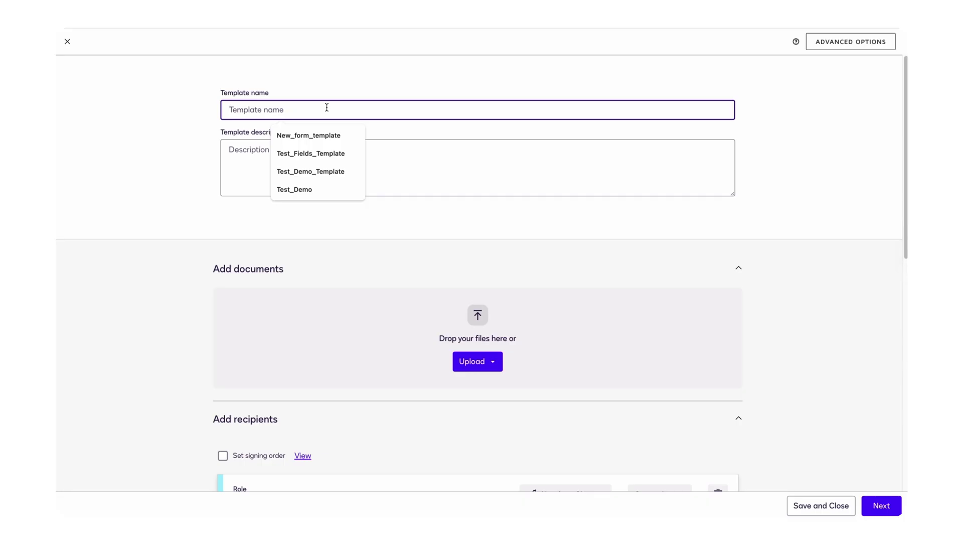
type("New Document")
type("Template")
scroll(351, 200, "down", 3)
left_click(468, 238)
Add a recipient with role User and pick the signer from suggested contacts
left_click(471, 229)
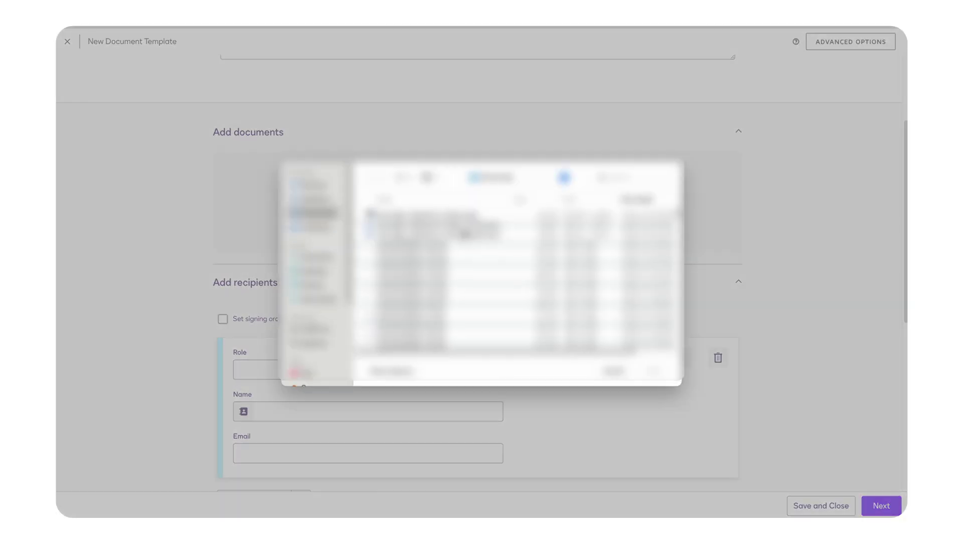
left_click(612, 372)
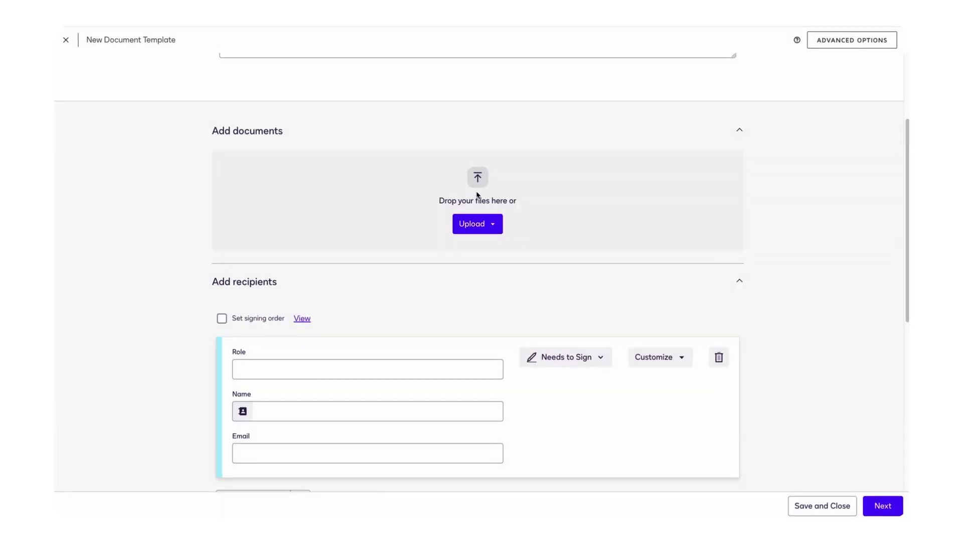
left_click(471, 368)
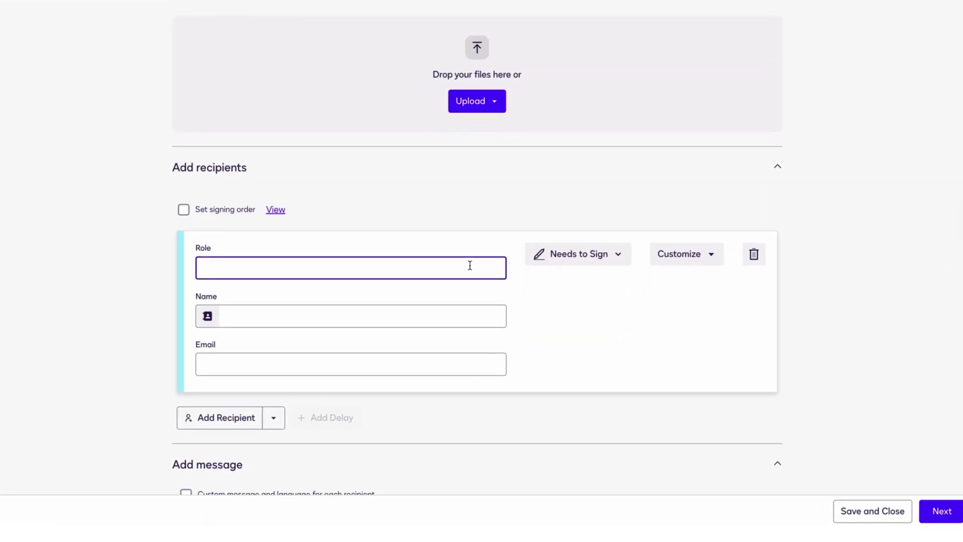
type("Us")
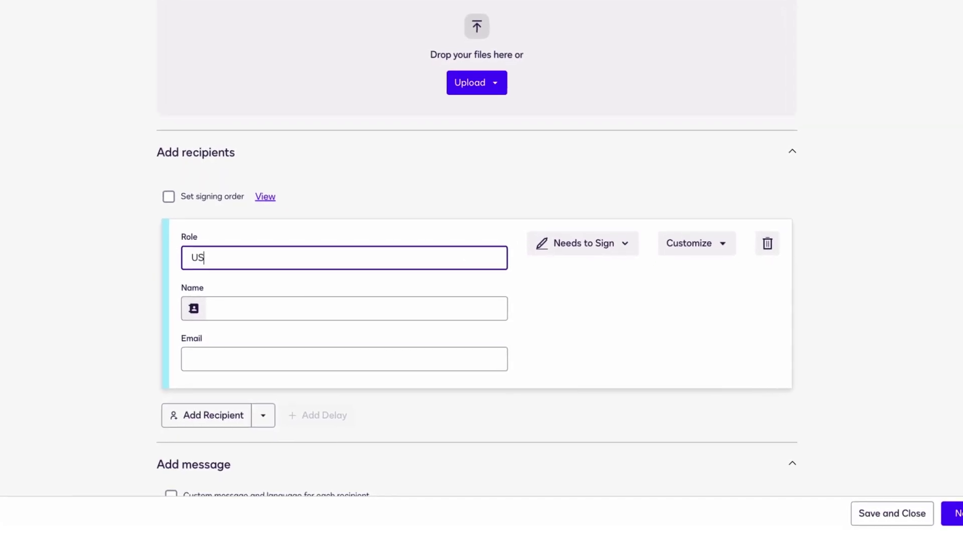
type("er")
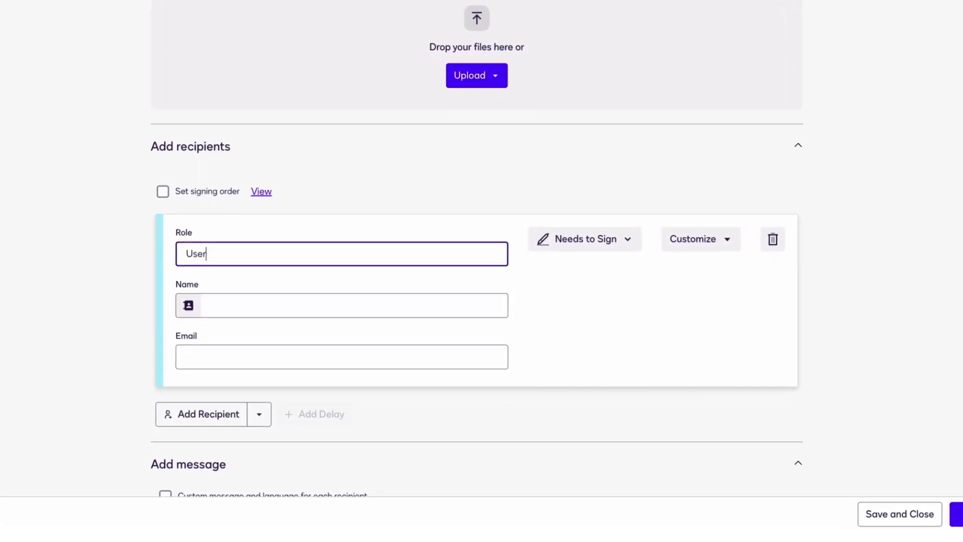
left_click(351, 305)
left_click(282, 335)
left_click(387, 381)
Set the email subject to 'Test Subject' and message to 'Message From Docusign'
scroll(376, 394, "down", 3)
scroll(376, 397, "down", 3)
left_click(280, 296)
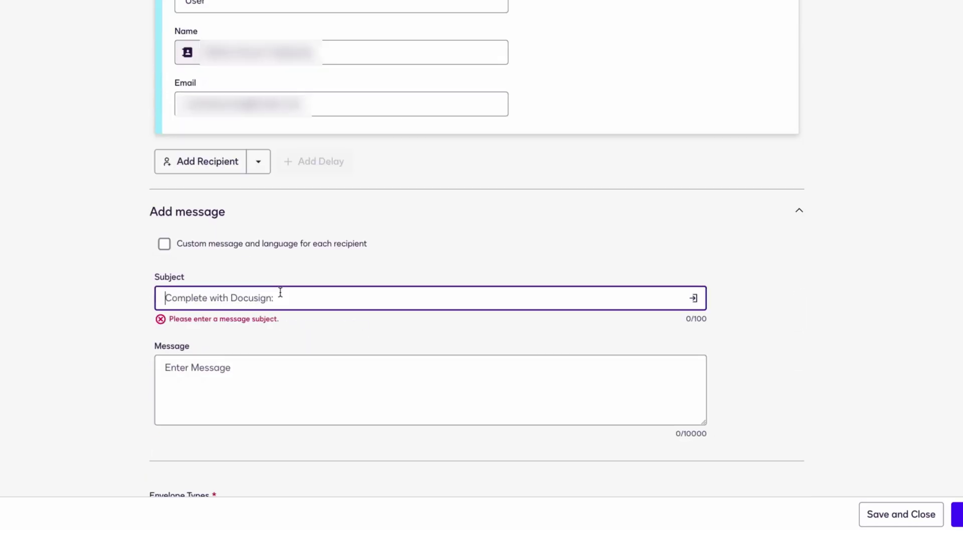
type("Test Subject")
key("Tab")
type("Message From Docusign")
scroll(368, 368, "down", 2)
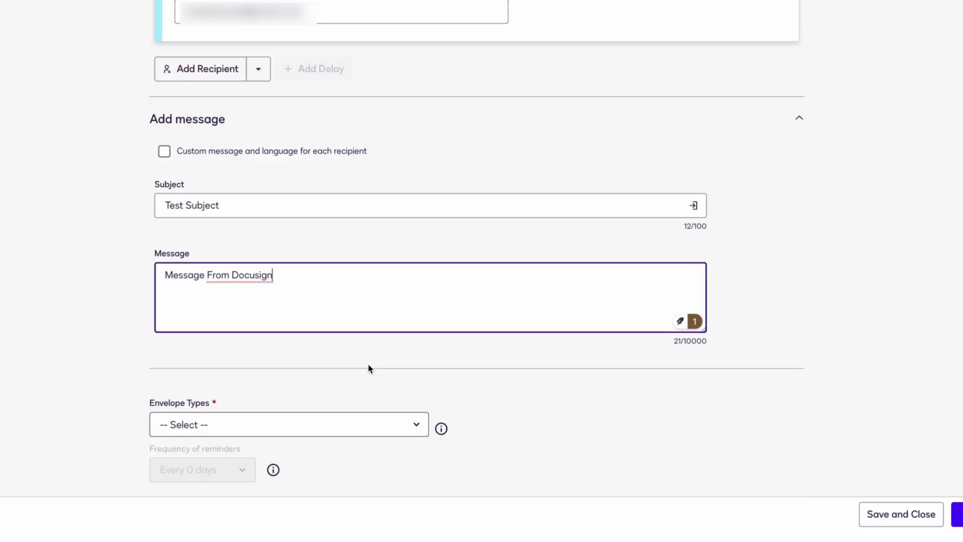
Choose the NDAs envelope type, add a new blank document, and continue to the editor
left_click(235, 425)
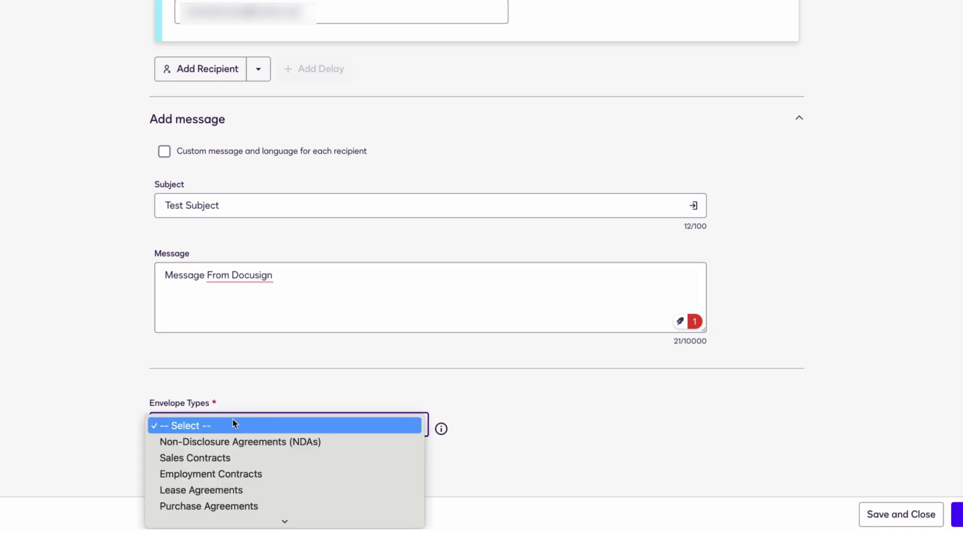
scroll(234, 425, "down", 5)
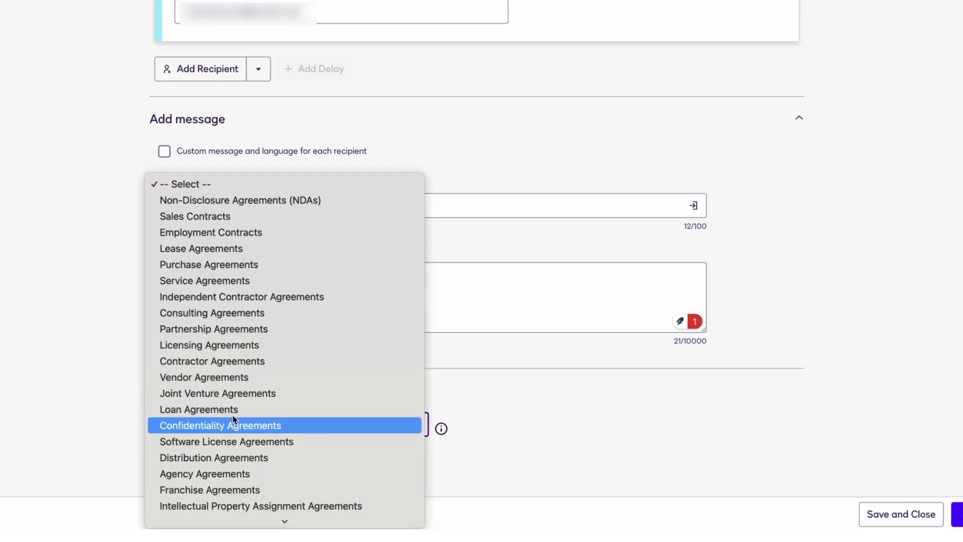
left_click(249, 200)
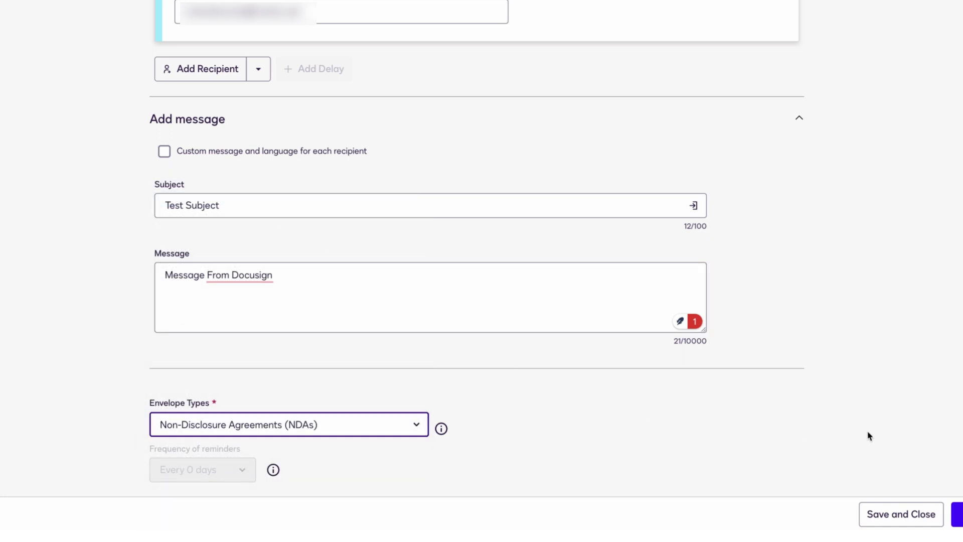
left_click(956, 514)
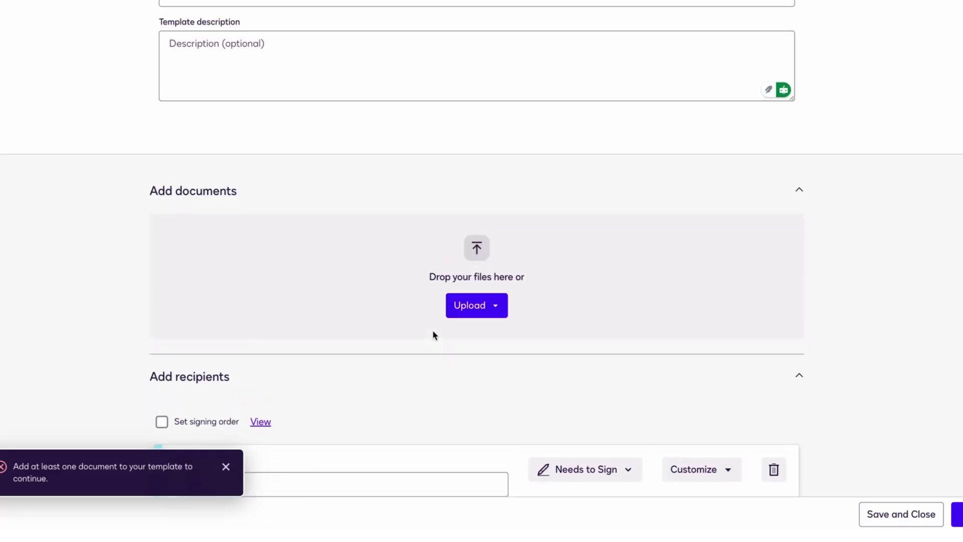
left_click(477, 303)
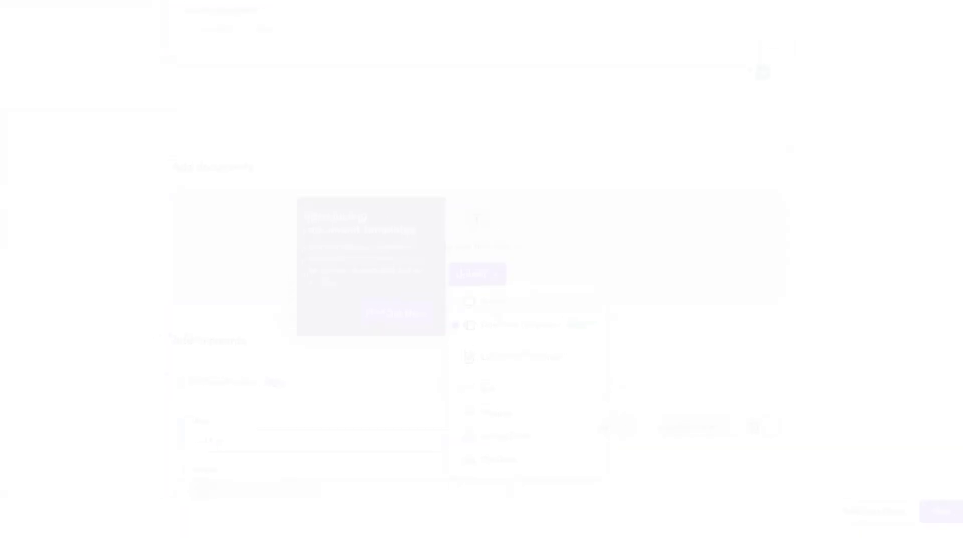
left_click(501, 373)
scroll(508, 331, "down", 9)
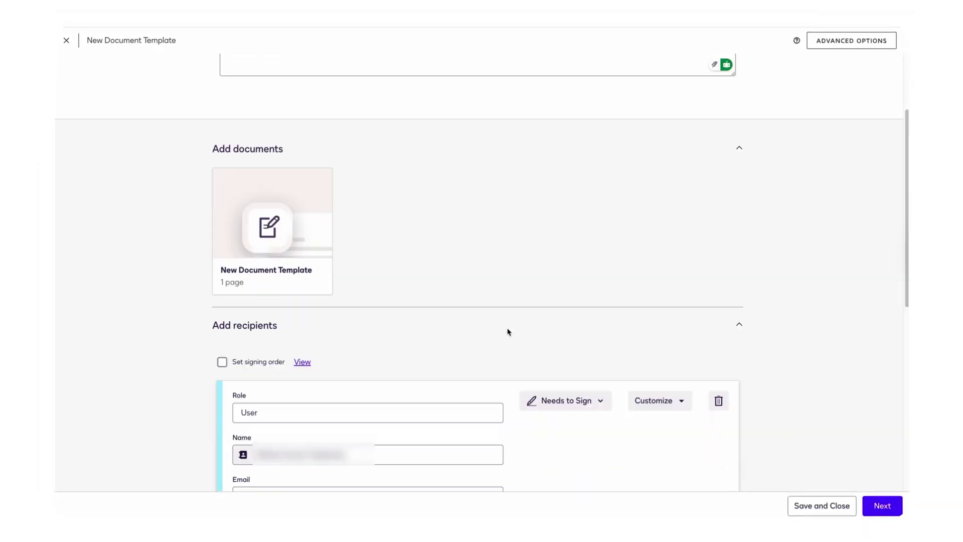
left_click(877, 512)
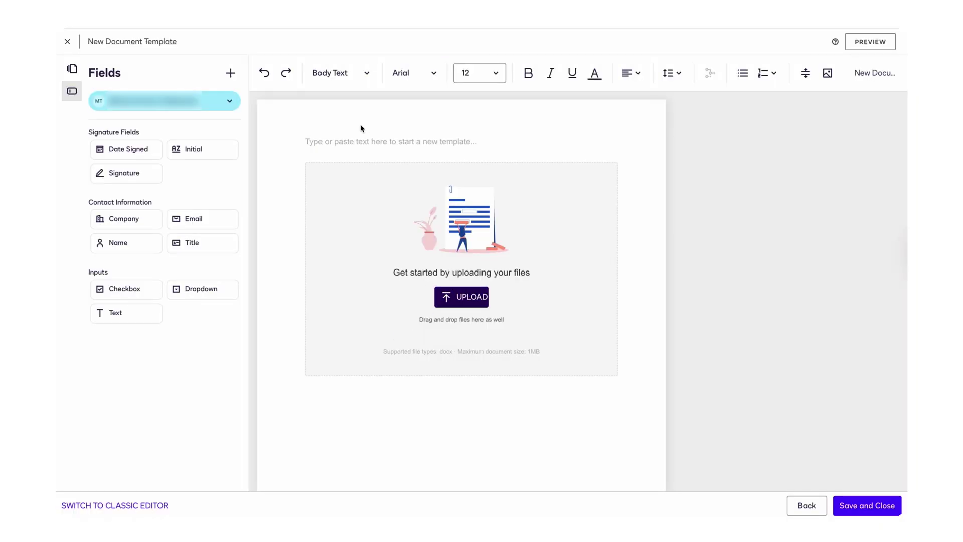
Type the lines 'Demo Template video Purppose', 'Enter the following Details' and 'Name:'
left_click(339, 136)
type("Demo Template video Purppose")
key("Return")
type("Enter the following Details")
key("Return")
type("Name:")
Place a text field after Name: with Letters validation and data label Name
left_click_drag(110, 312, 352, 182)
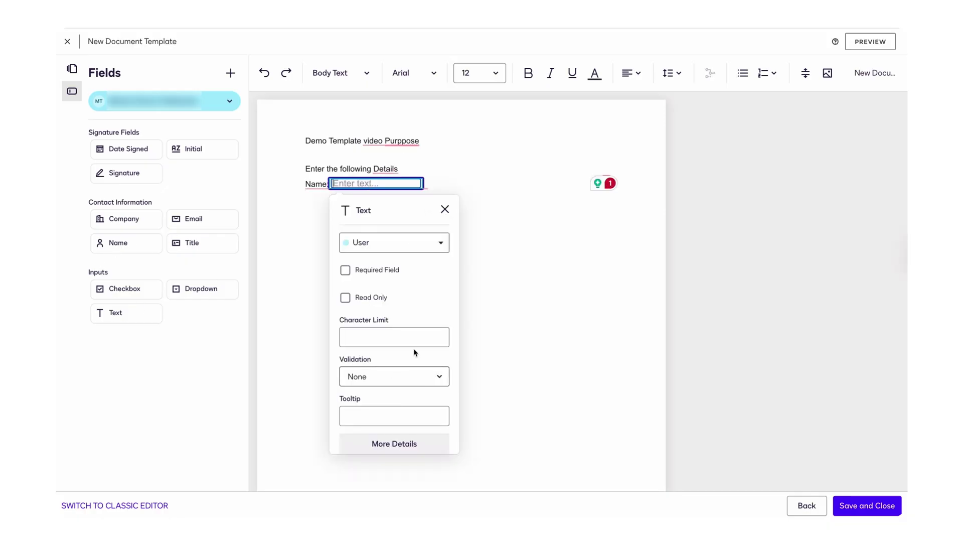
left_click(394, 379)
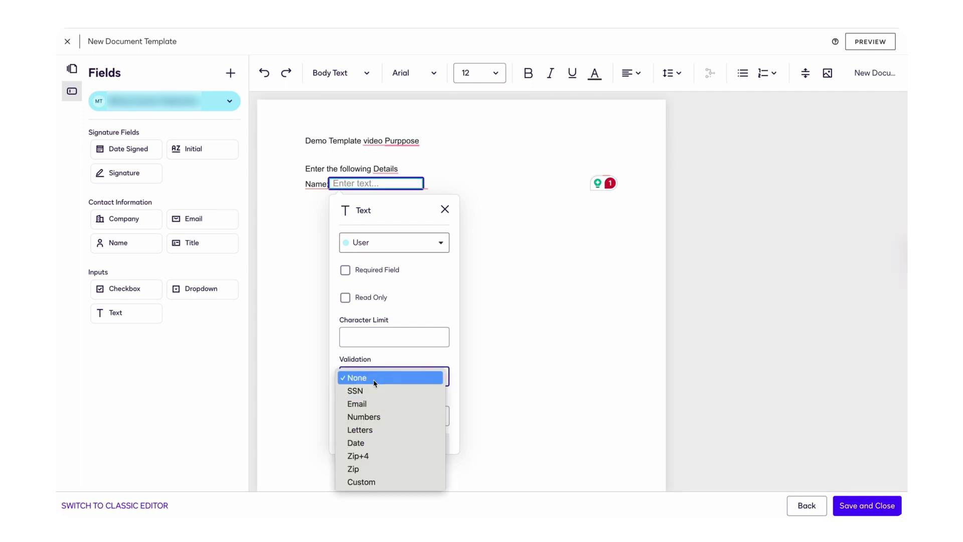
left_click(368, 431)
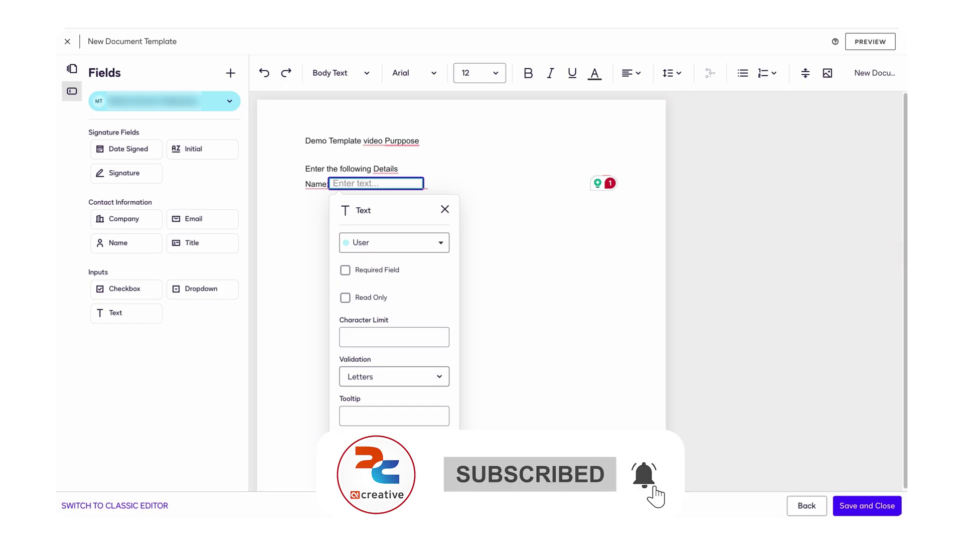
type("Name")
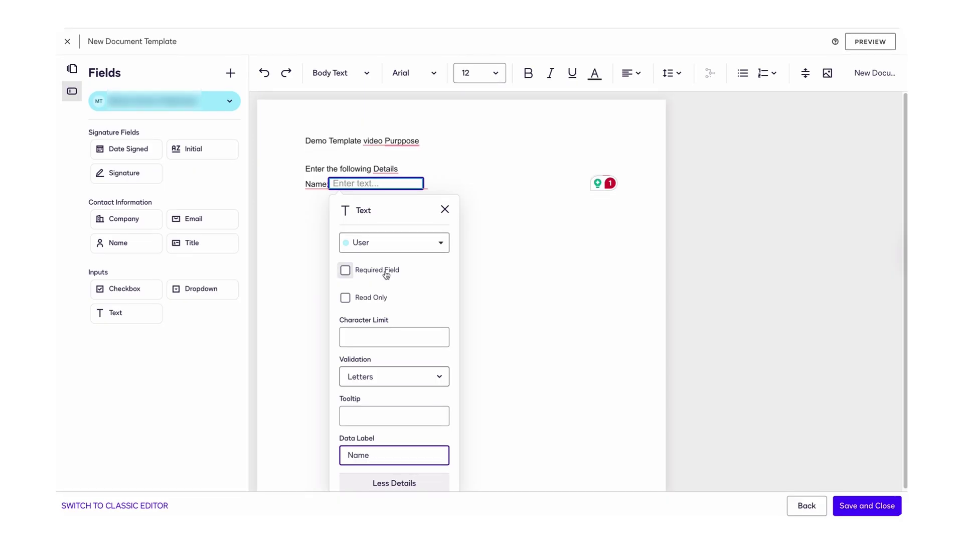
left_click(539, 312)
Add an Email line with a text field validated as Email and relabelled
left_click(441, 181)
key("Return")
type("Email:")
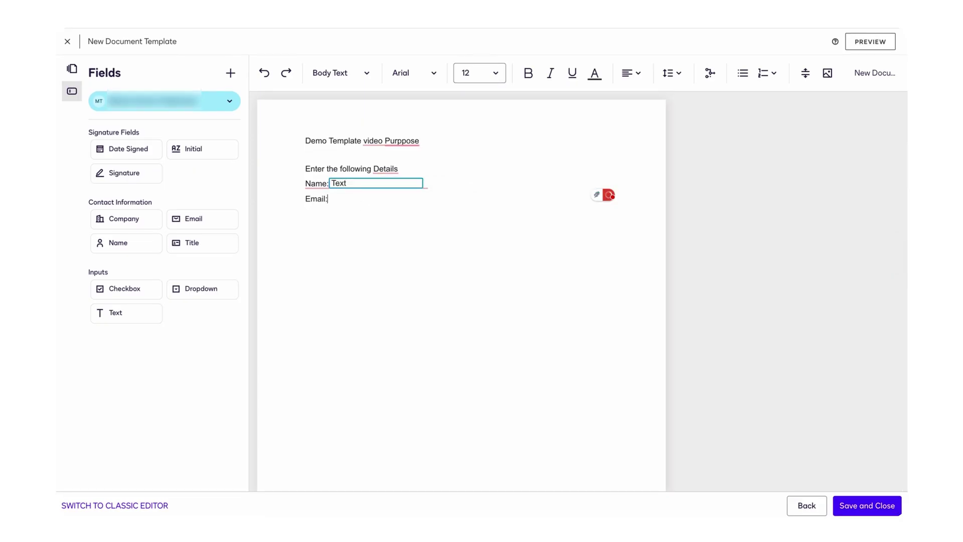
left_click_drag(383, 197, 348, 202)
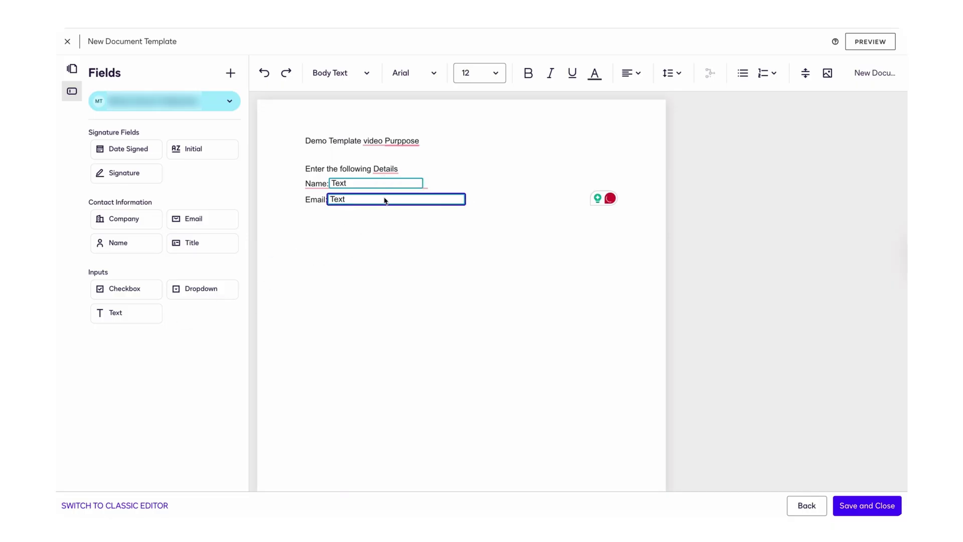
left_click(384, 198)
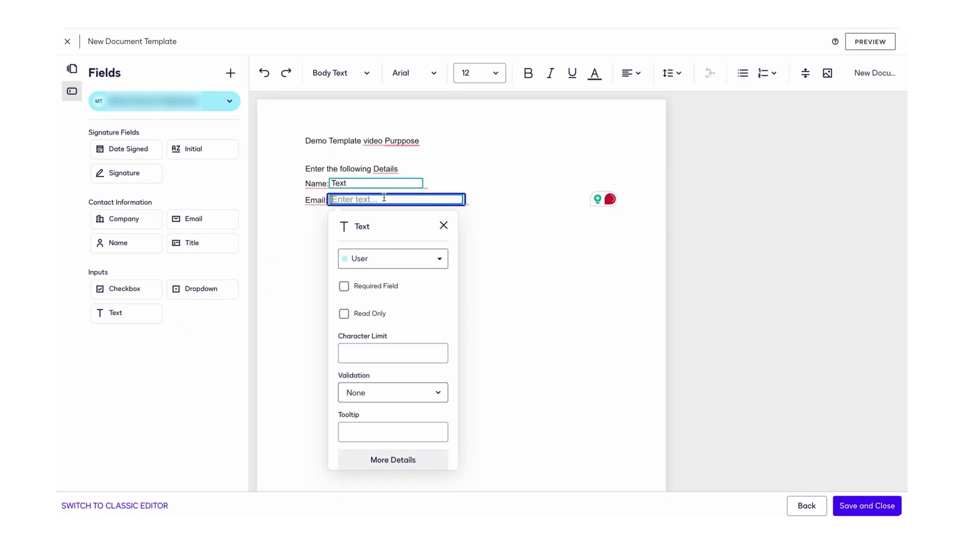
left_click(371, 400)
left_click(367, 419)
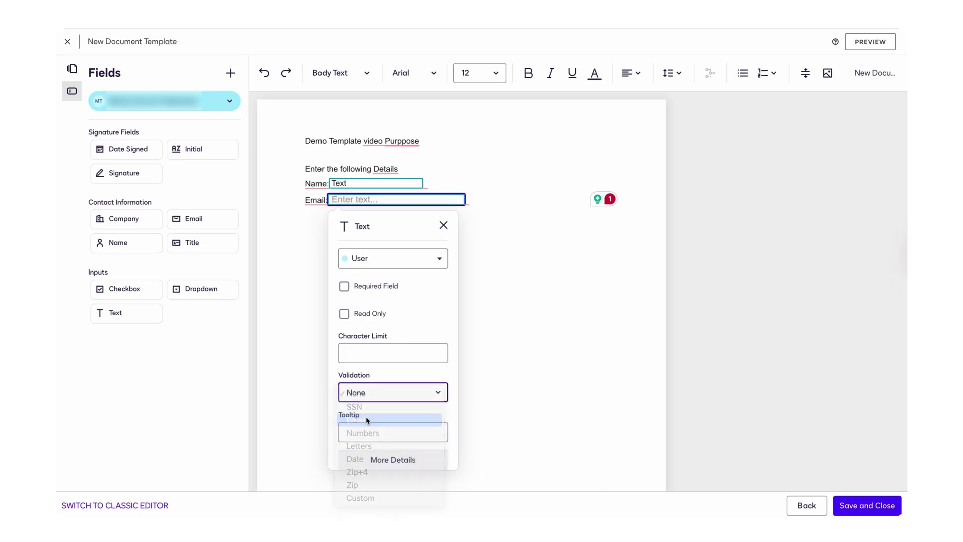
left_click(355, 459)
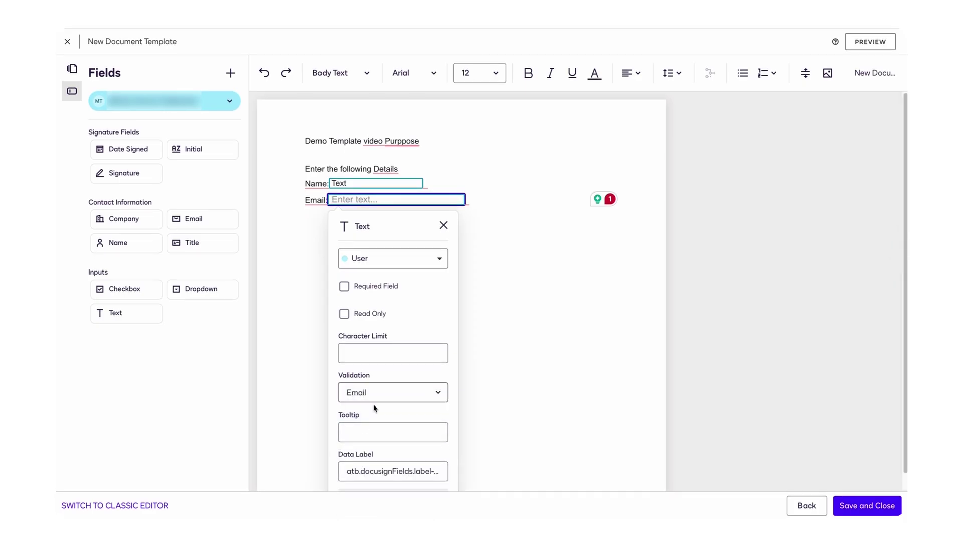
left_click(374, 453)
type("Email")
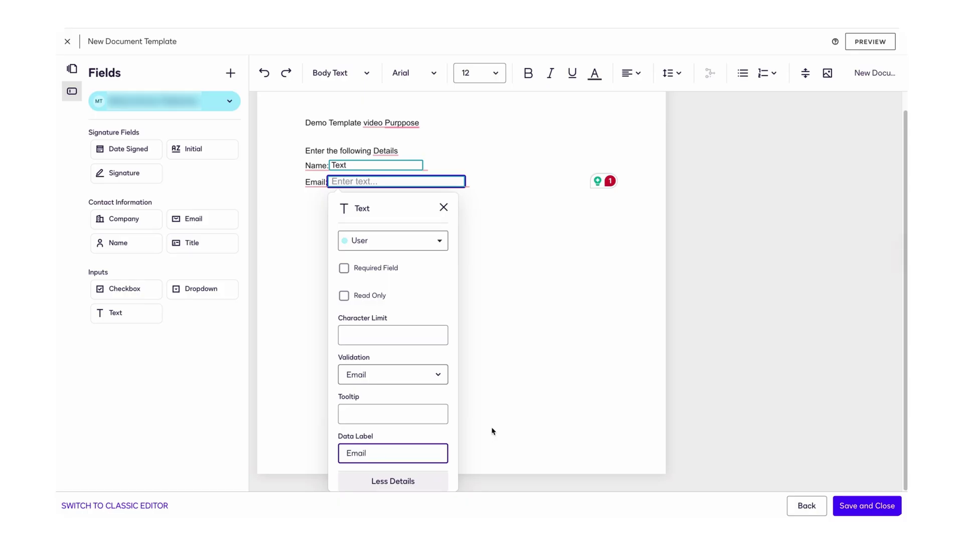
left_click(493, 431)
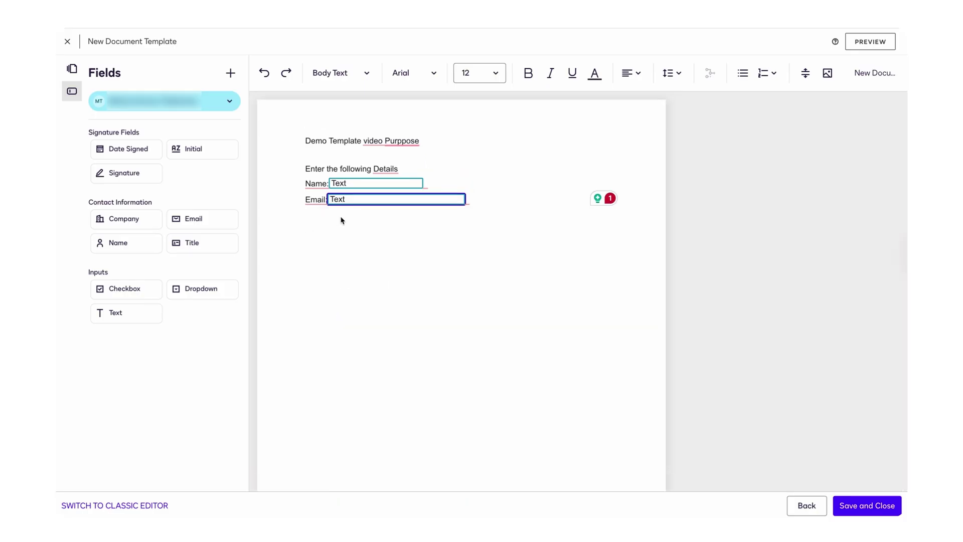
Add a Gender: line with a dropdown field after it
left_click(491, 196)
key("Return")
type("Gender:")
left_click_drag(200, 288, 351, 216)
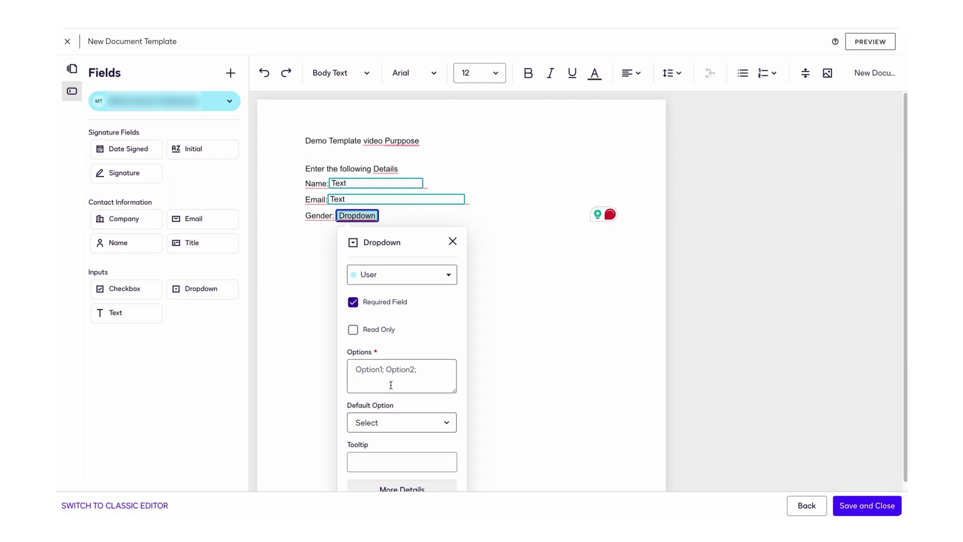
Give the dropdown the options Male, Female, Others and data label Gender
left_click(391, 385)
type("Male; ")
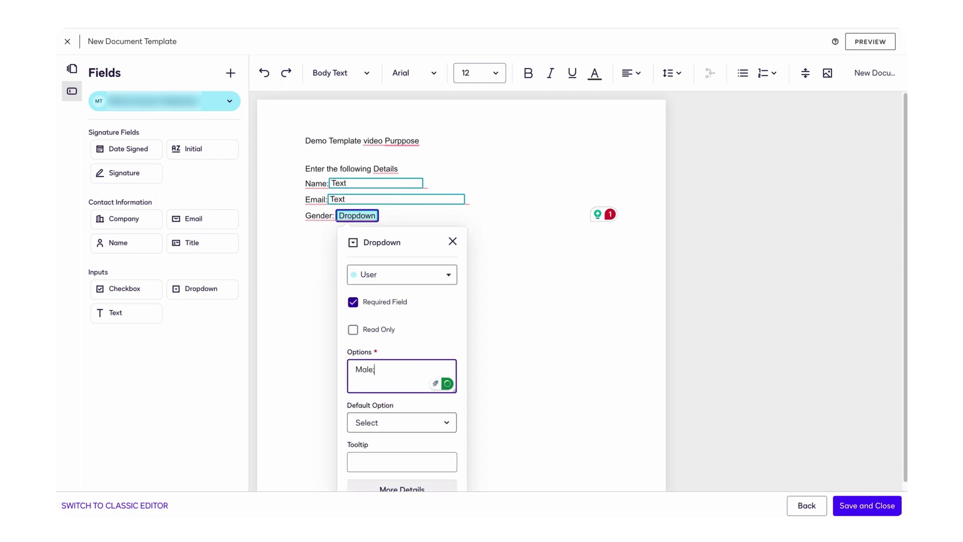
type("Female; Others")
type(";")
scroll(381, 371, "down", 1)
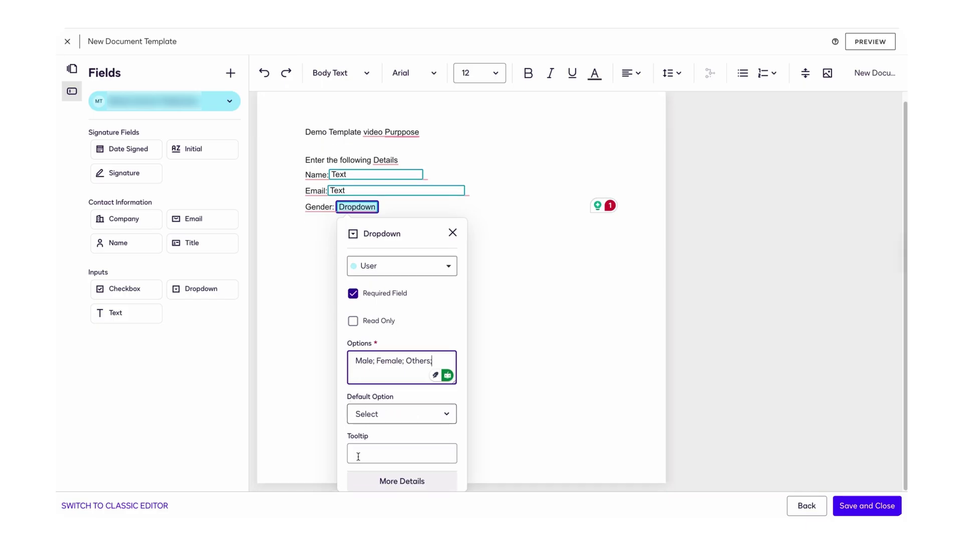
left_click(382, 481)
scroll(397, 450, "down", 2)
triple_click(374, 453)
type("Gender")
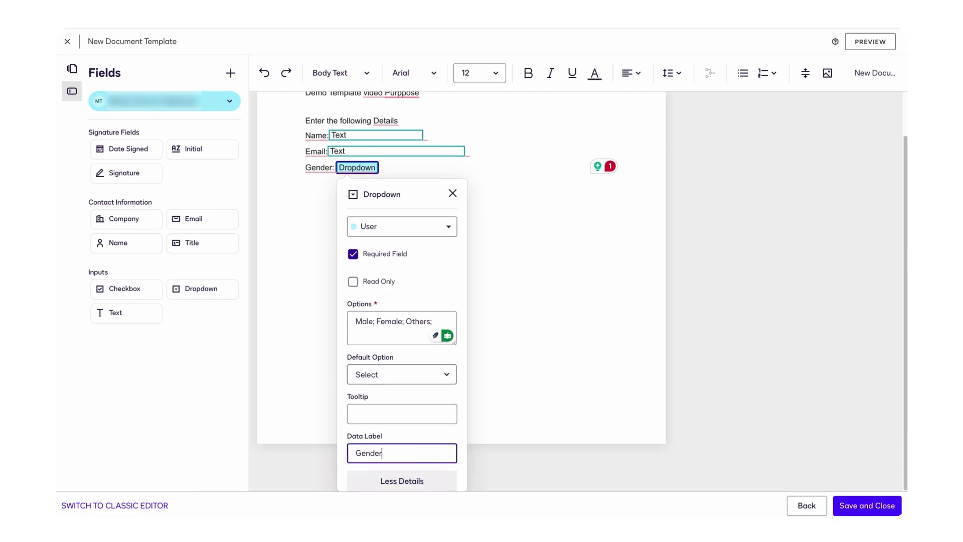
key("Return")
Add a confirmation checkbox below the Gender line, then save and close the template
left_click_drag(128, 295, 312, 246)
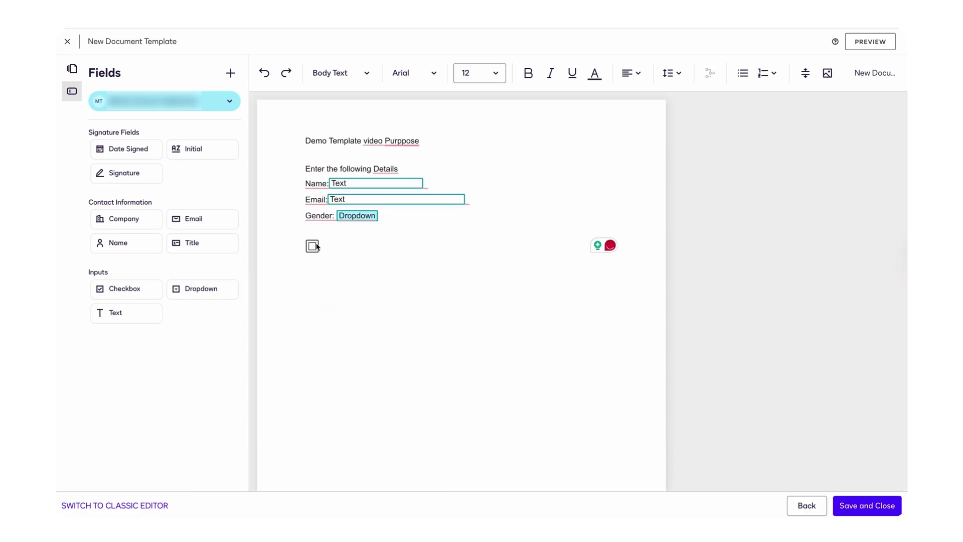
left_click(312, 246)
triple_click(371, 375)
type("confirmati")
key("Return")
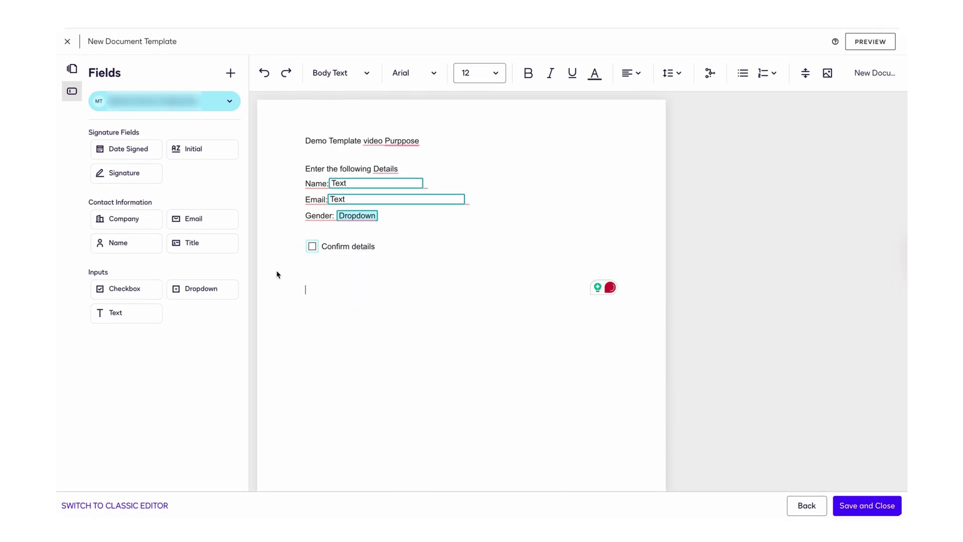
type("ate:Date Signed")
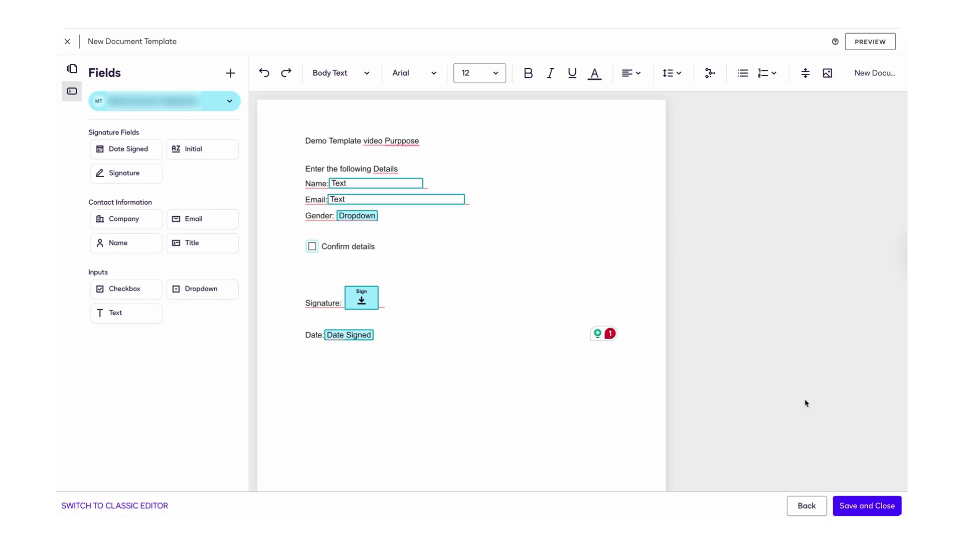
left_click(862, 512)
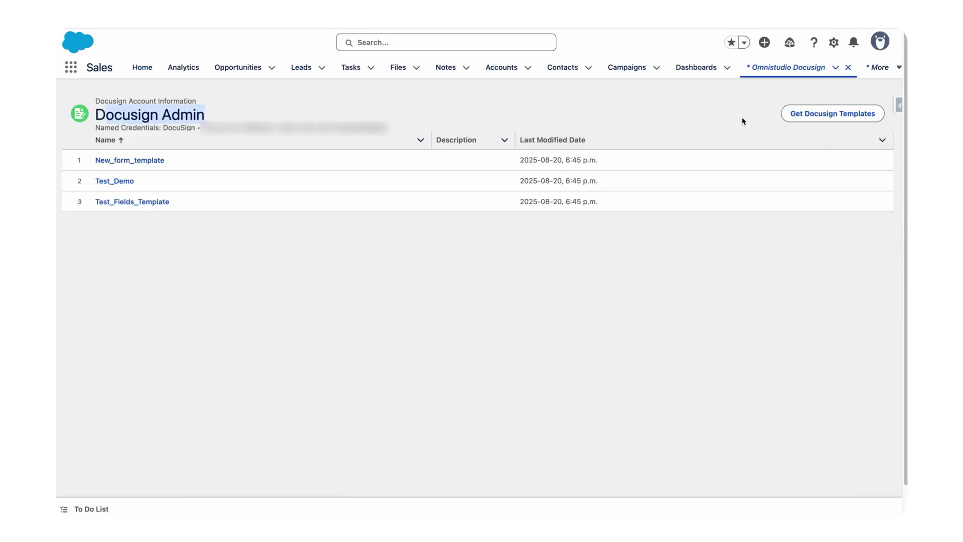
Reload the Docusign Admin template list with Get Docusign Templates
left_click(813, 115)
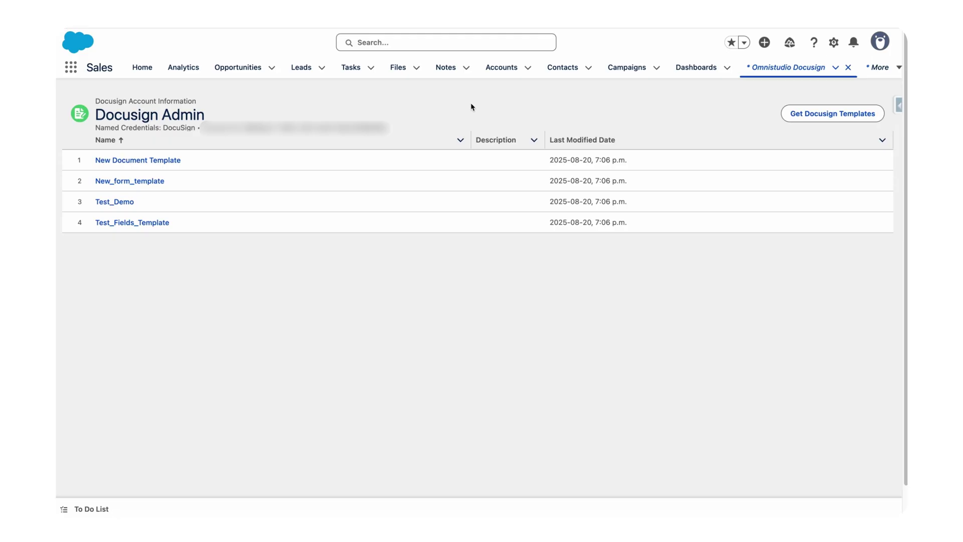
In OmniStudio, create and save a new Omniscript Demo_Docusign of type Contract
left_click(70, 70)
type("omni")
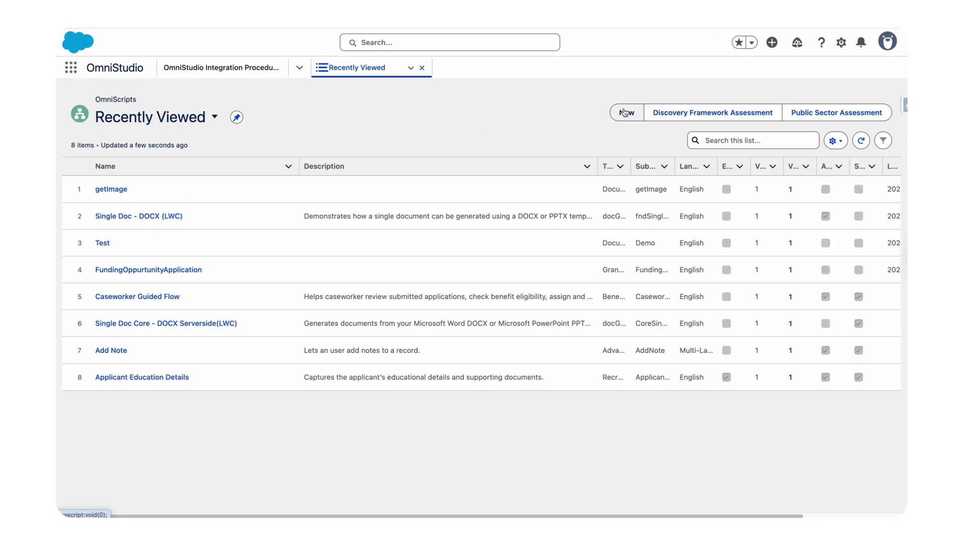
left_click(625, 112)
left_click(331, 237)
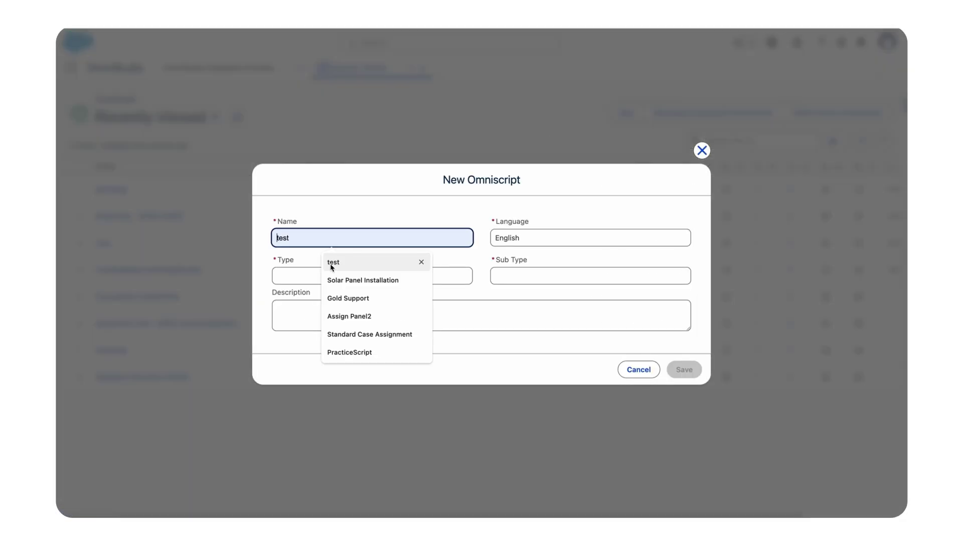
left_click(295, 280)
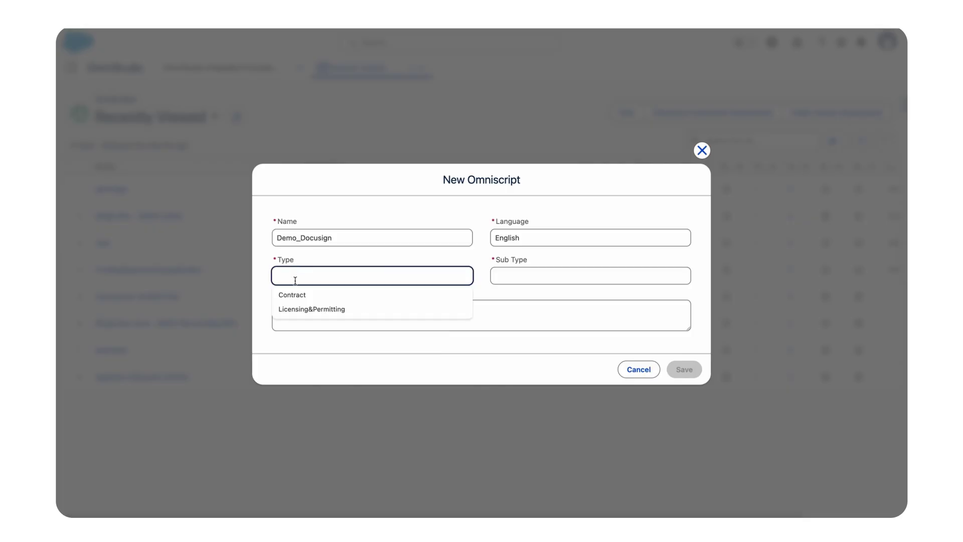
left_click(292, 294)
left_click(684, 368)
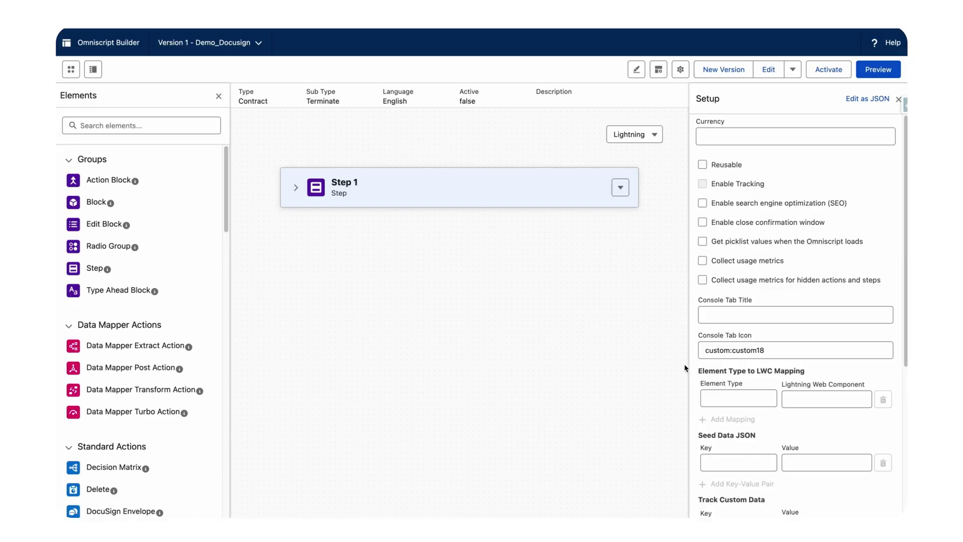
Search elements for 'docu' and add a DocuSign Envelope action above Step 1
left_click(185, 125)
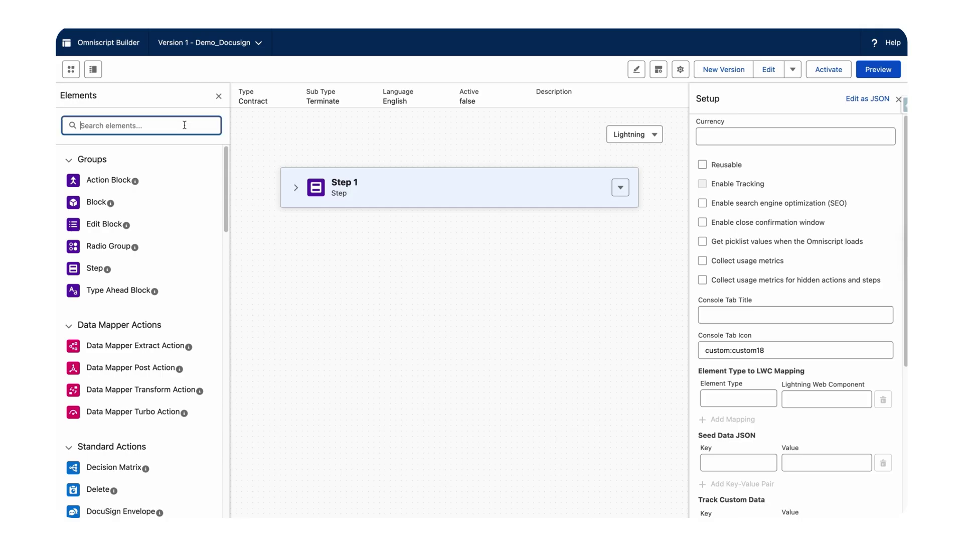
type("a")
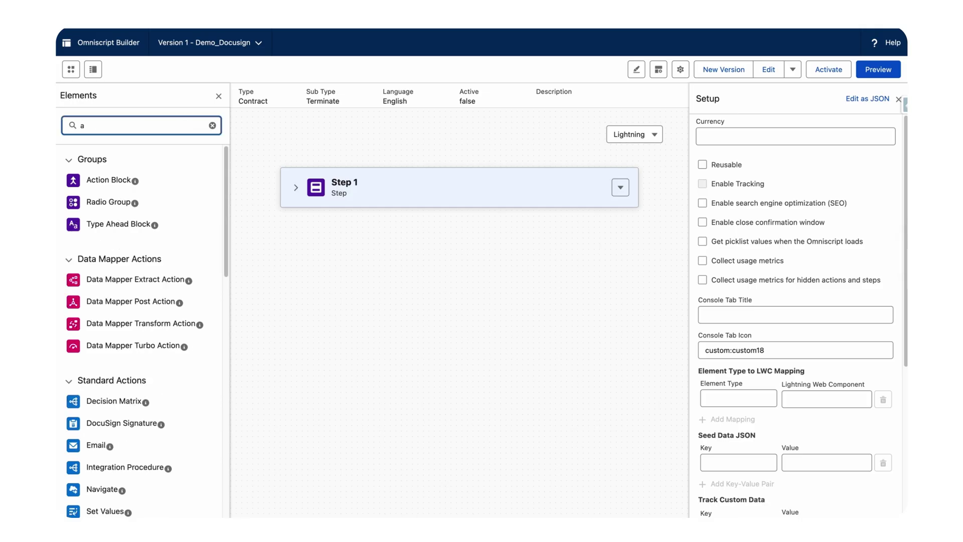
key("BackSpace")
type("docu")
left_click_drag(101, 269, 306, 166)
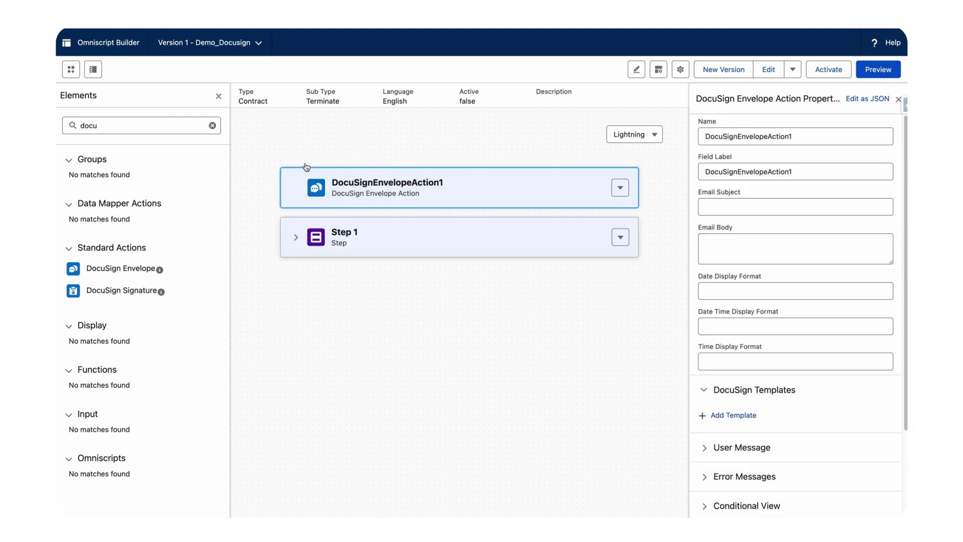
scroll(747, 372, "down", 1)
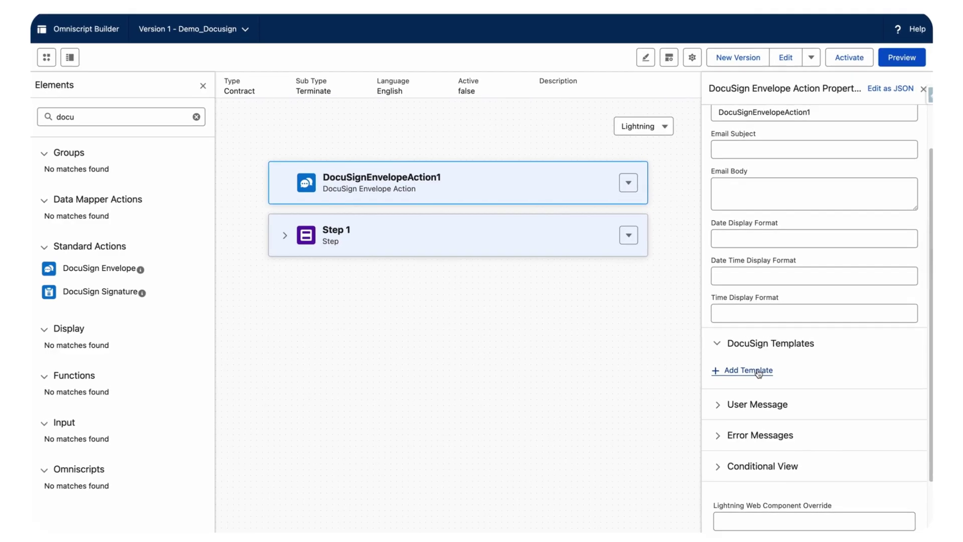
Attach New Document Template to the envelope action with a User-role signer and save
left_click(759, 372)
left_click(334, 204)
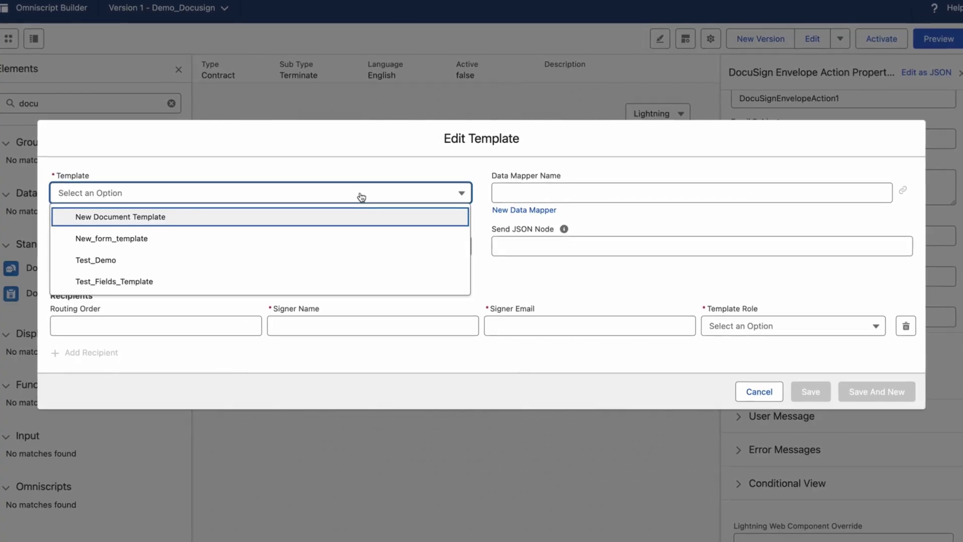
left_click(198, 260)
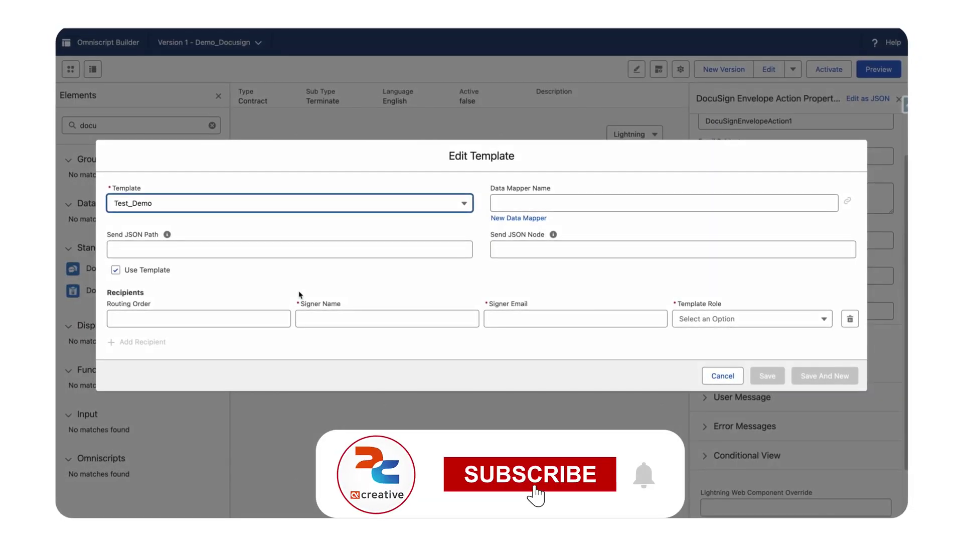
left_click(321, 319)
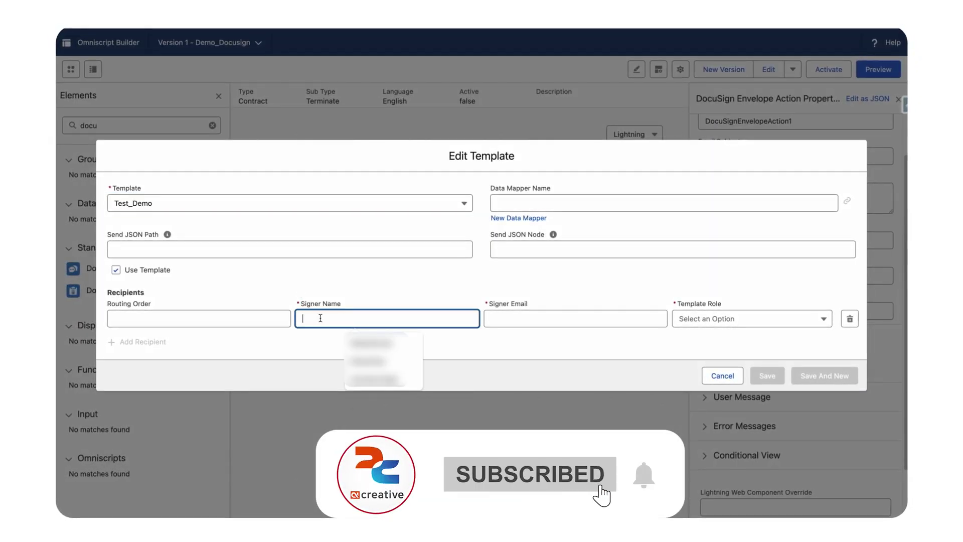
left_click(366, 344)
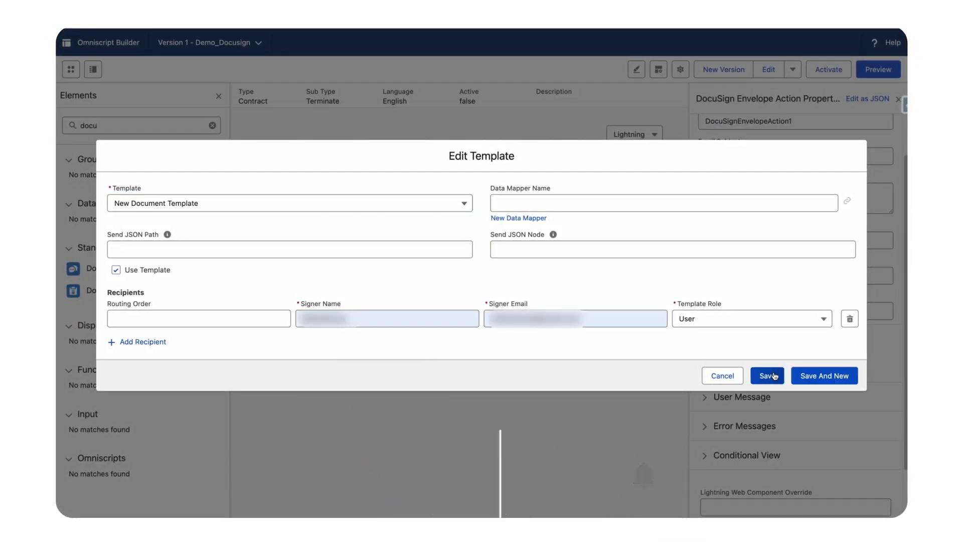
left_click(767, 376)
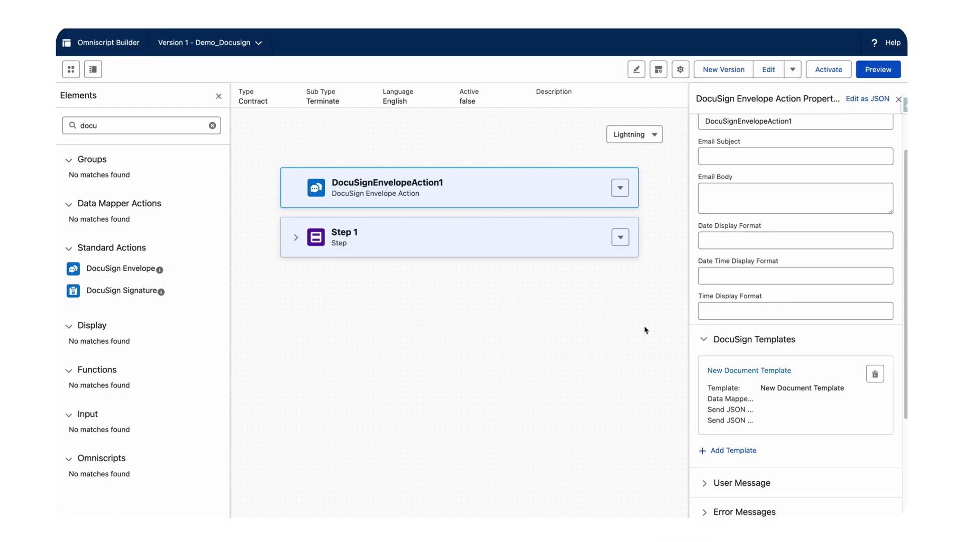
left_click(877, 70)
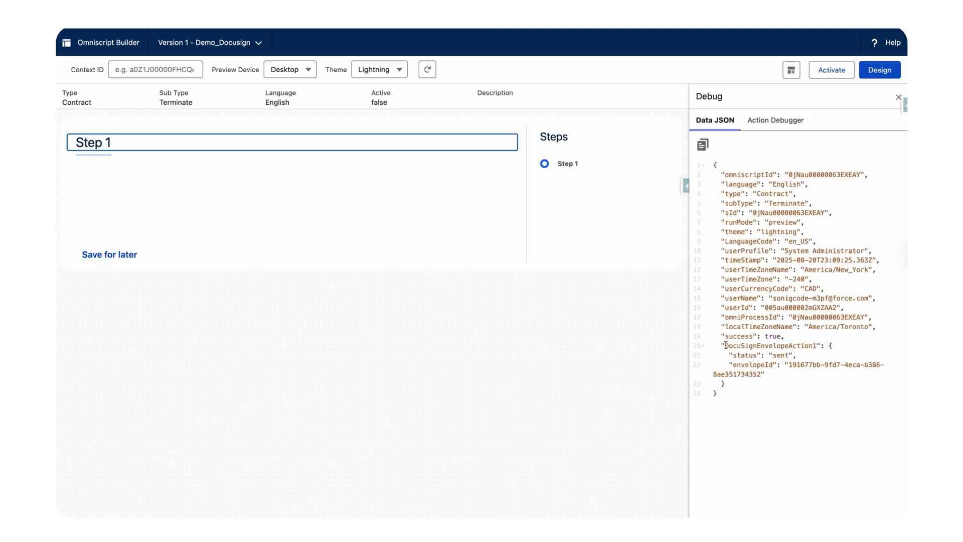
Check the envelope's sent status in the debug data, then open the emailed document for review
left_click_drag(724, 346, 767, 357)
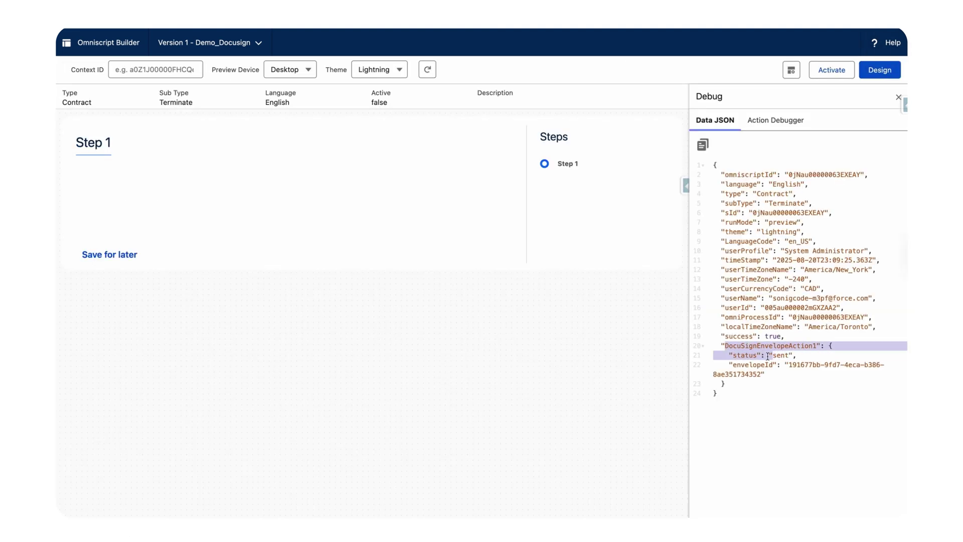
double_click(779, 355)
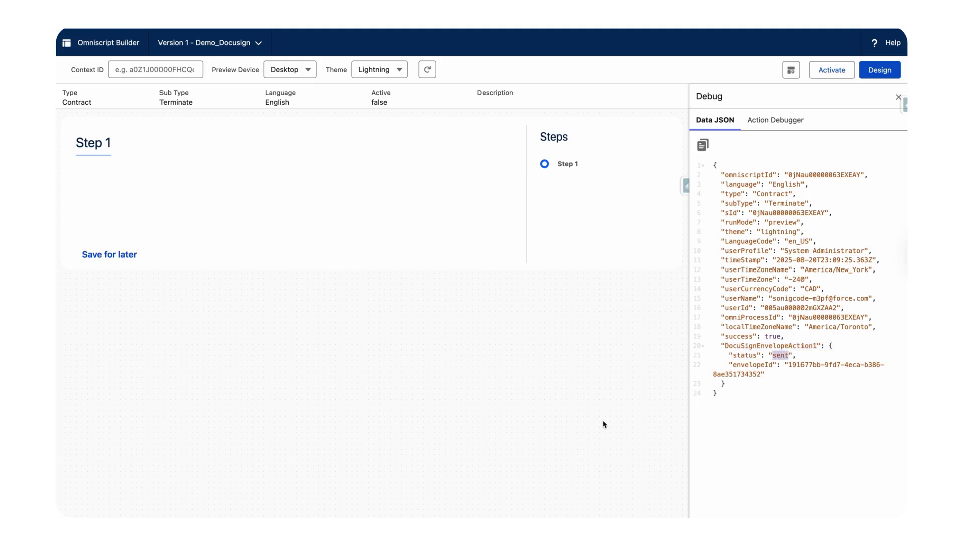
key("super+Tab")
key("super+Tab")
key("super+Tab")
key("super+Tab")
mouse_move(567, 506)
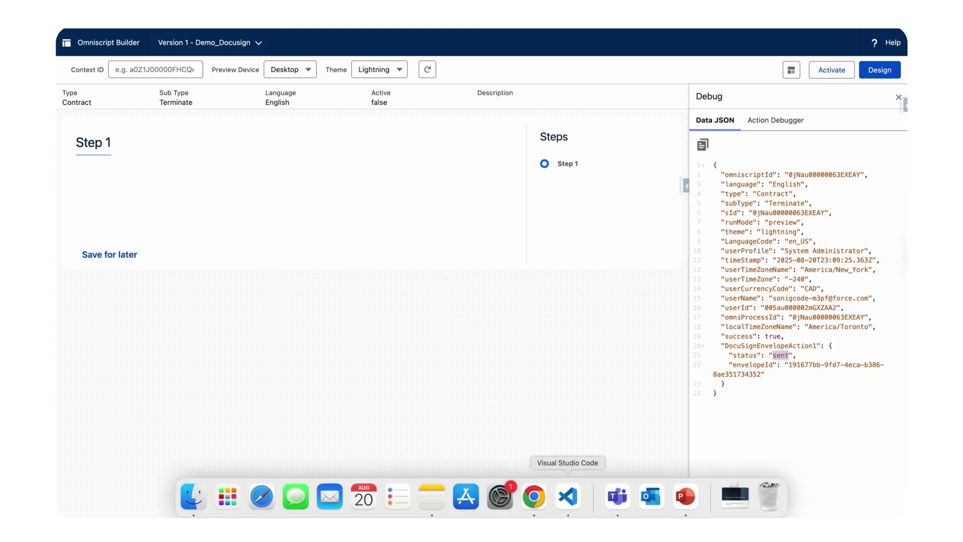
left_click(656, 498)
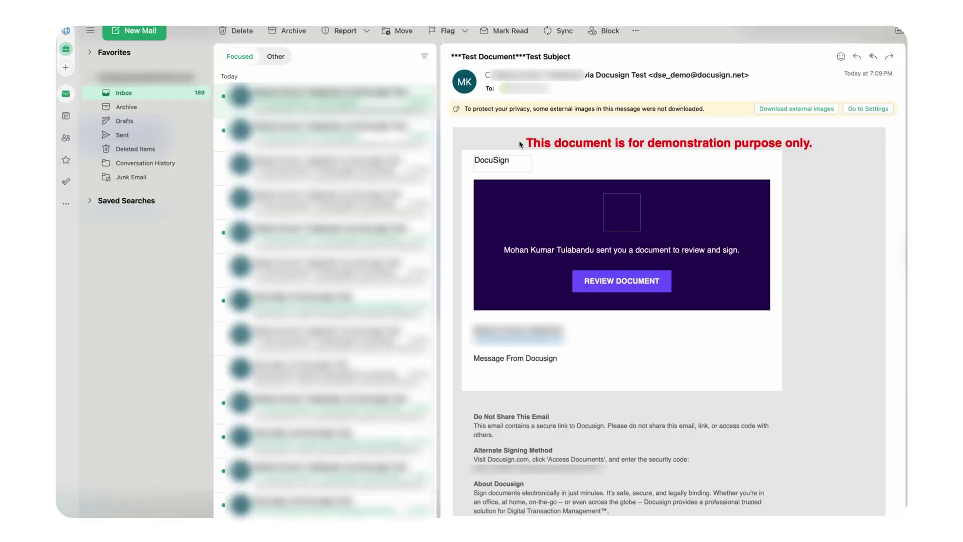
left_click(608, 282)
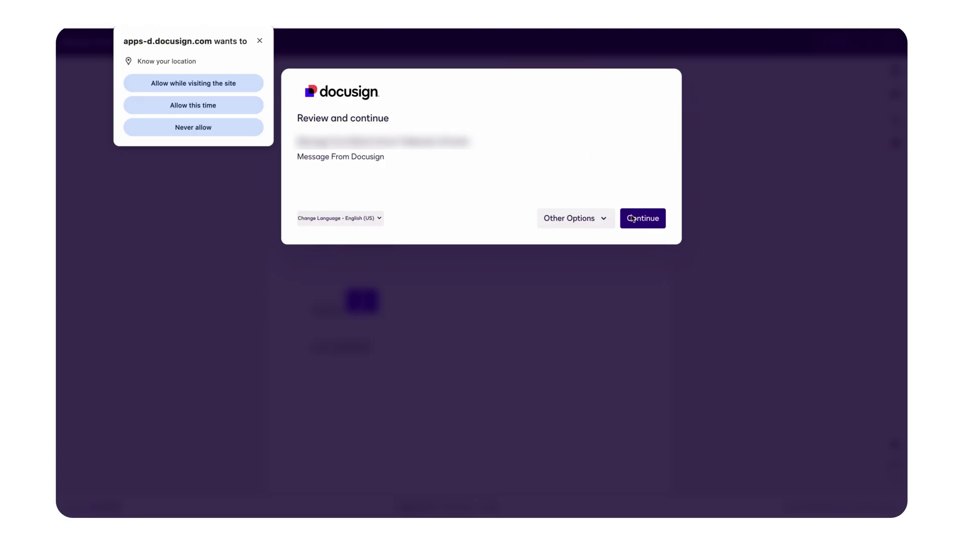
Allow location once, enter the signer's name and email, finish signing, and skip logging in
left_click(233, 115)
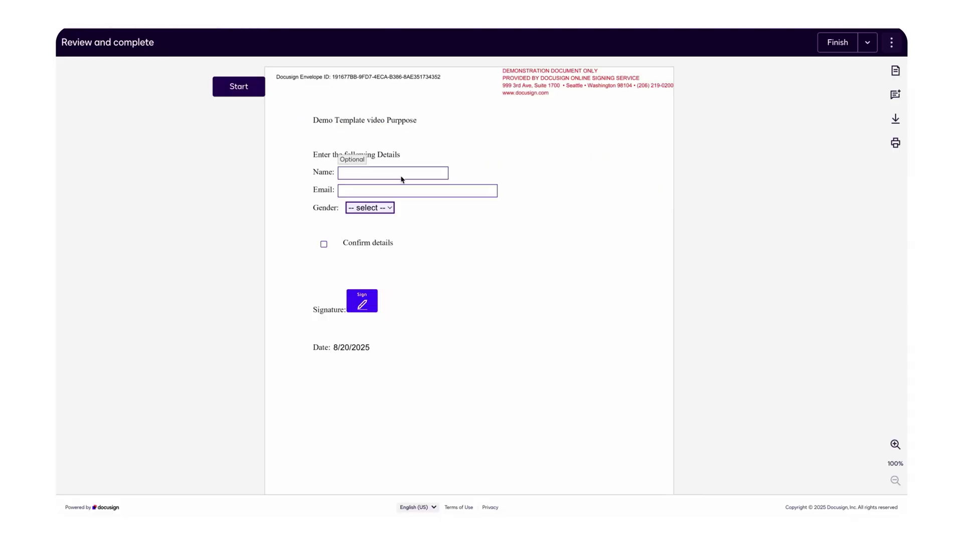
left_click(396, 174)
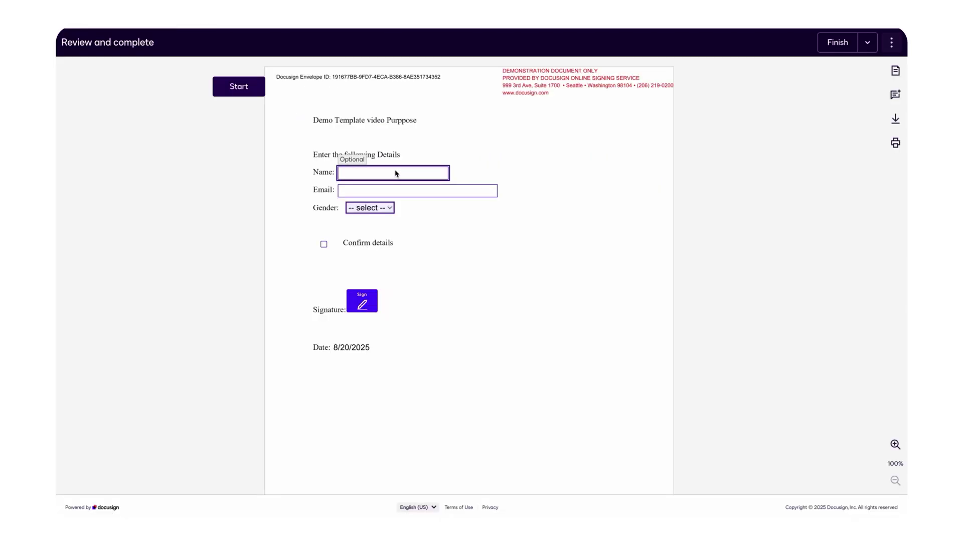
type("John Smith")
left_click(407, 191)
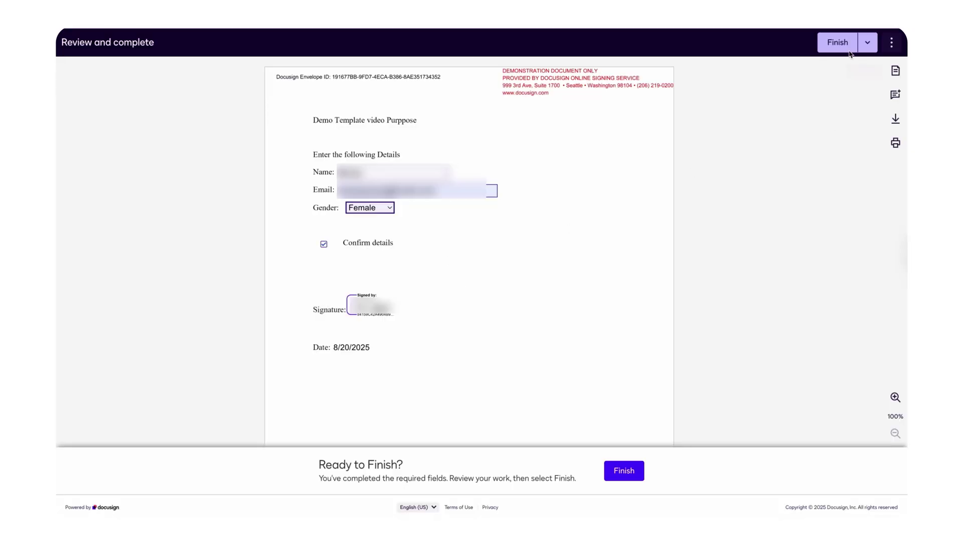
left_click(842, 43)
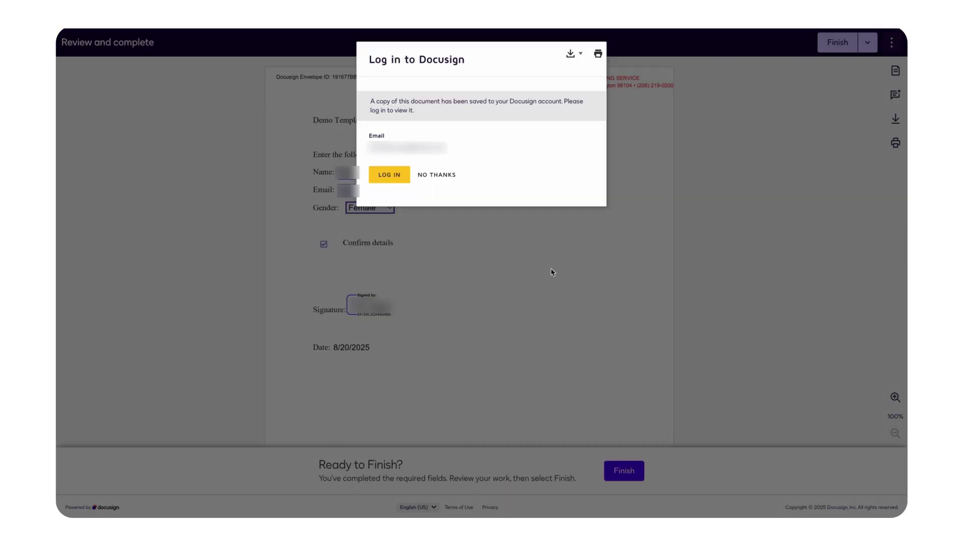
left_click(436, 175)
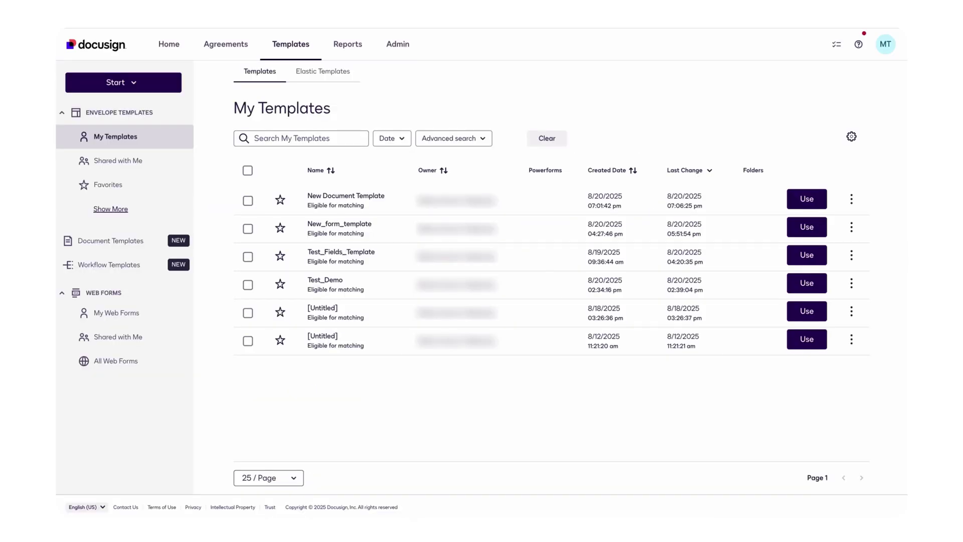
Open the Test Subject envelope from Home, review recipient statuses, and return to the inbox
left_click(171, 46)
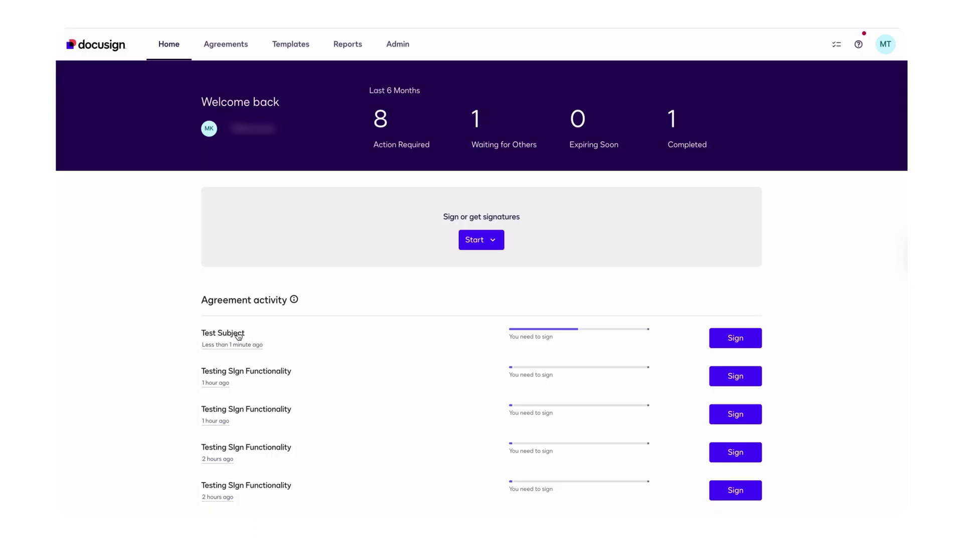
left_click(238, 334)
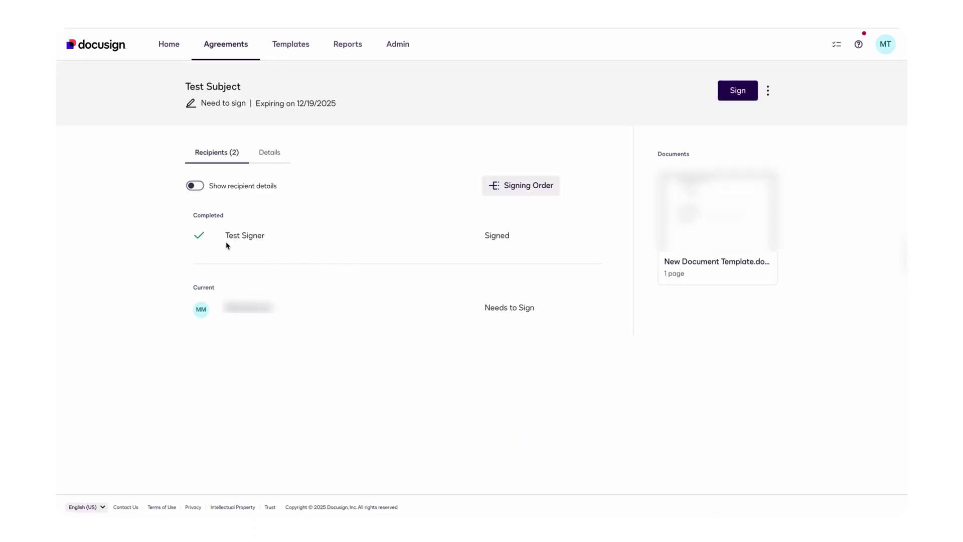
triple_click(221, 239)
left_click_drag(224, 310, 293, 310)
left_click_drag(446, 315, 569, 310)
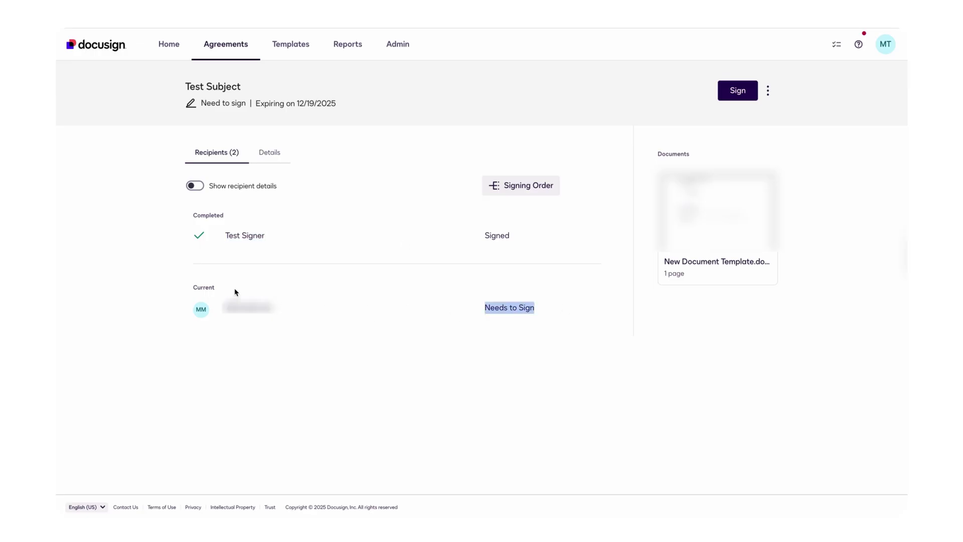
left_click(469, 313)
left_click_drag(469, 313, 580, 309)
key("alt+Left")
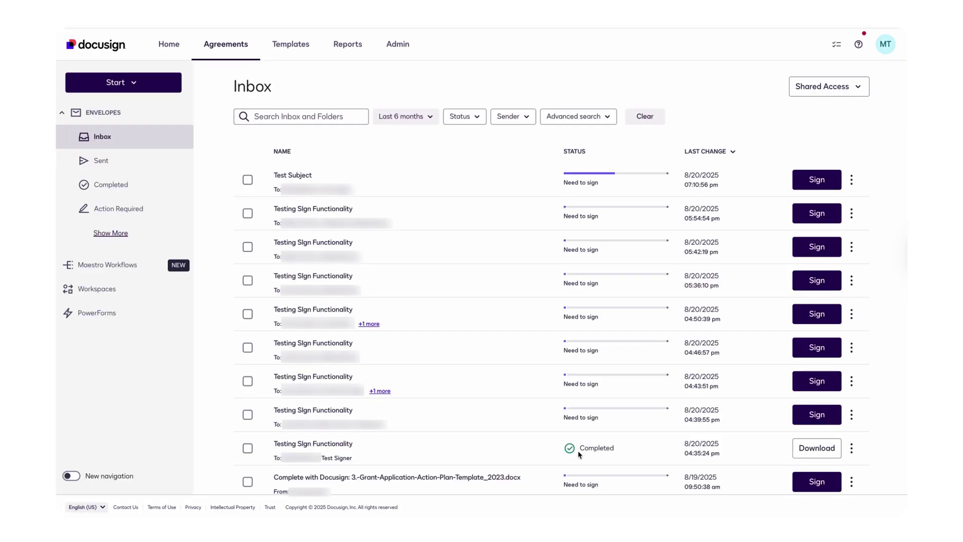